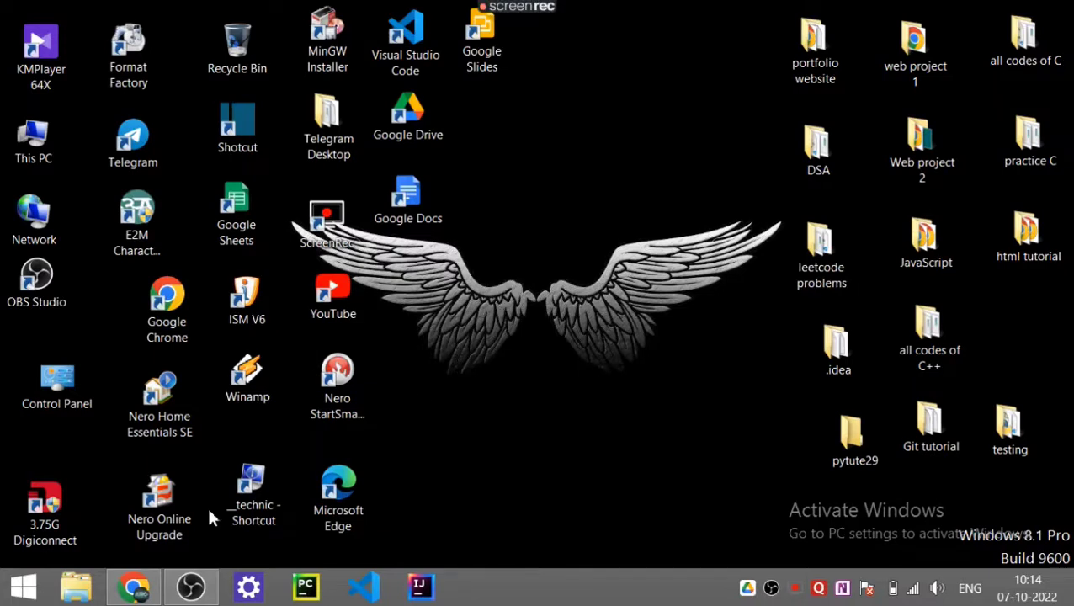
Switch to Chrome, open Google, and search for "obs download"
left_click(133, 586)
left_click(370, 274)
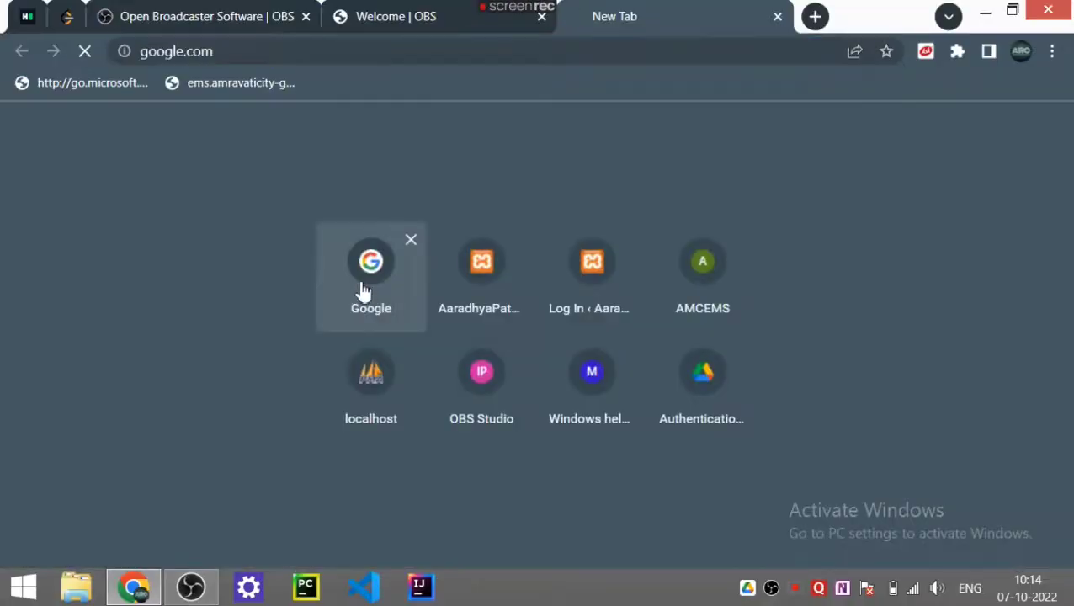
left_click(325, 285)
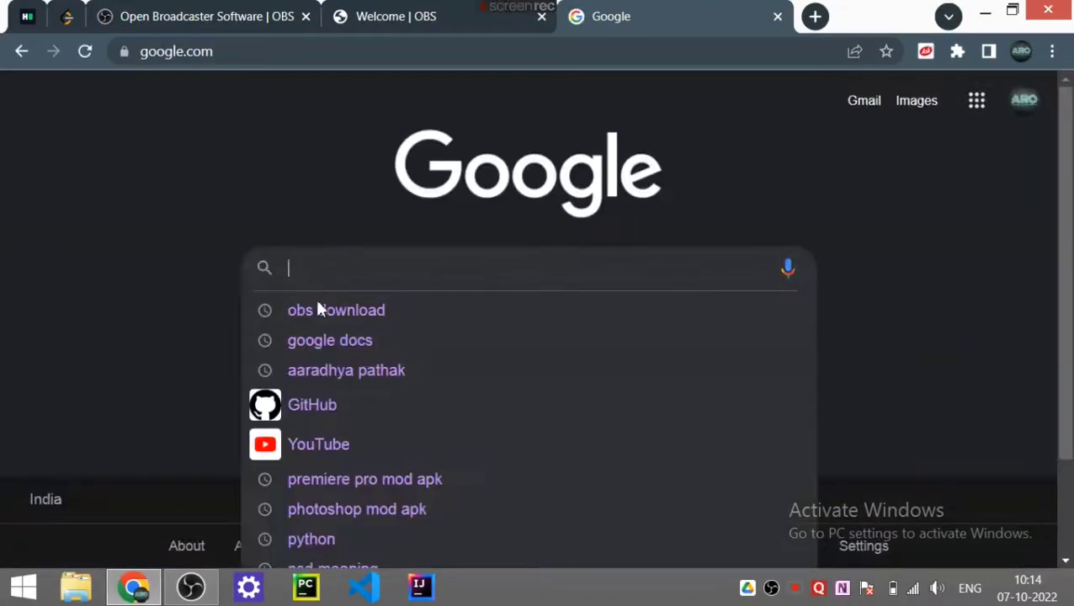
left_click(318, 308)
Open the "Open Broadcaster Software | OBS" result from obsproject.com and close the duplicate OBS page
scroll(384, 261, "down", 4)
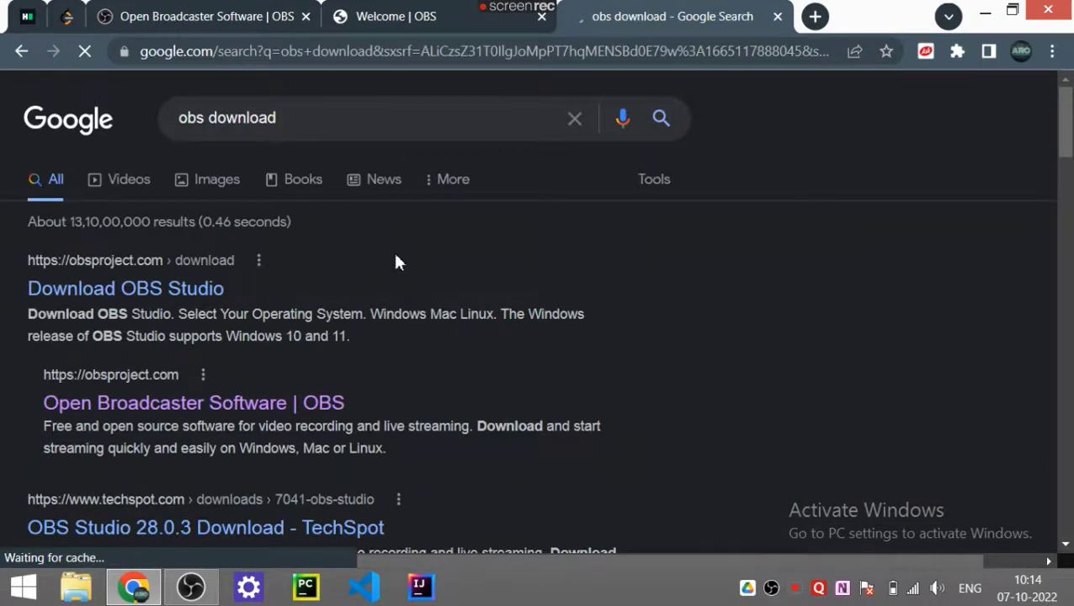
scroll(241, 238, "up", 4)
scroll(240, 237, "down", 4)
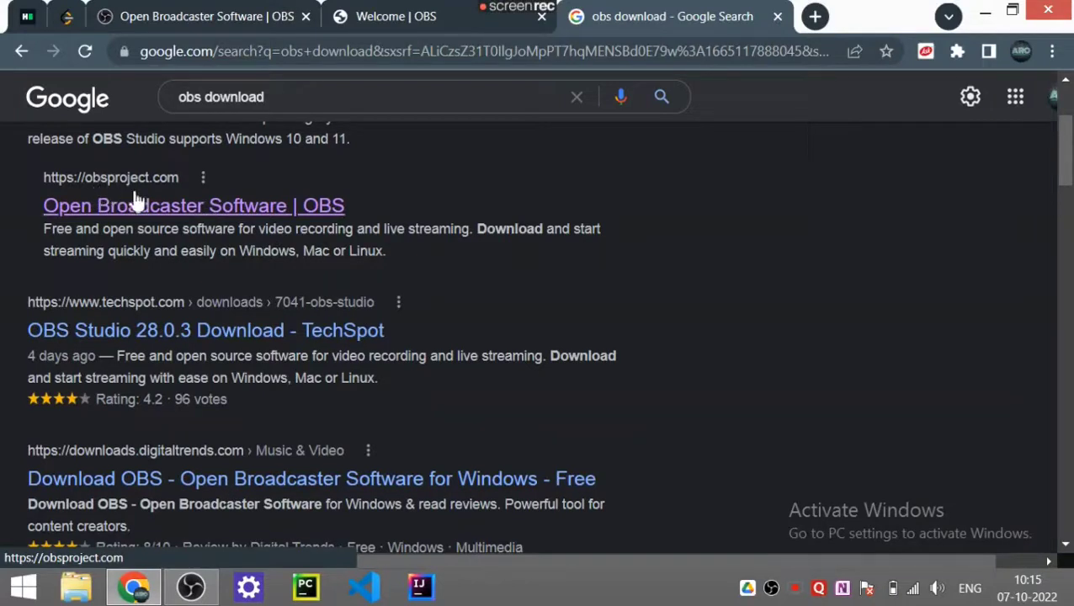
left_click(156, 205)
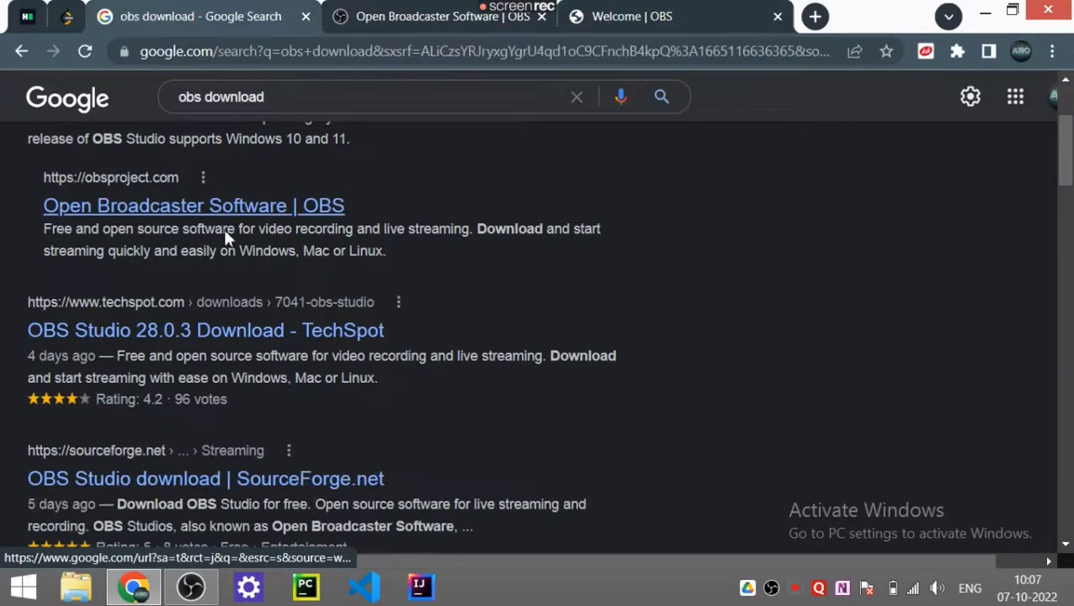
left_click(223, 217)
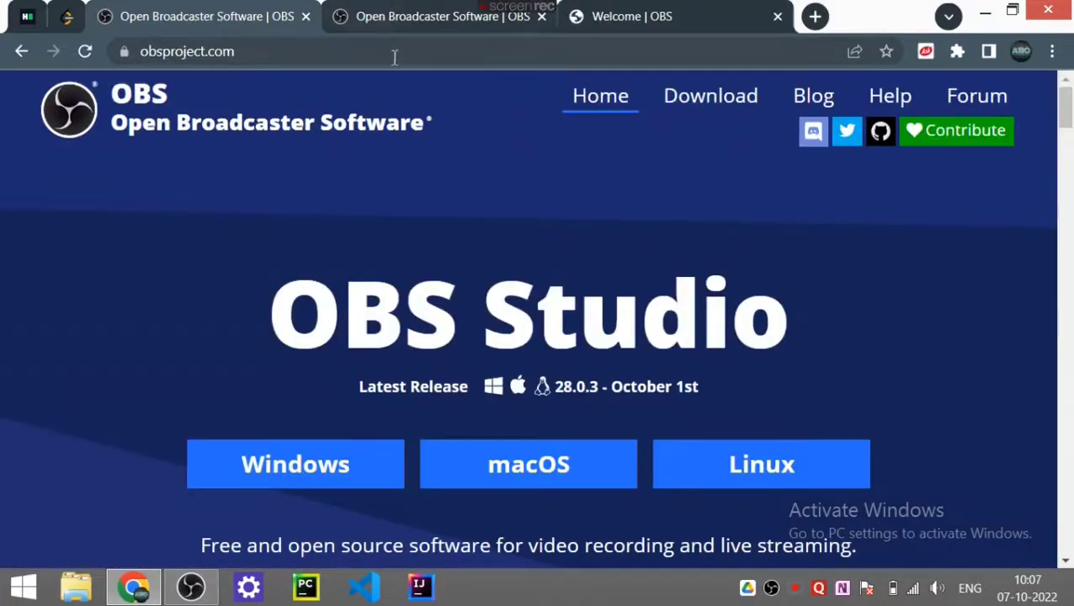
left_click(395, 17)
left_click(305, 16)
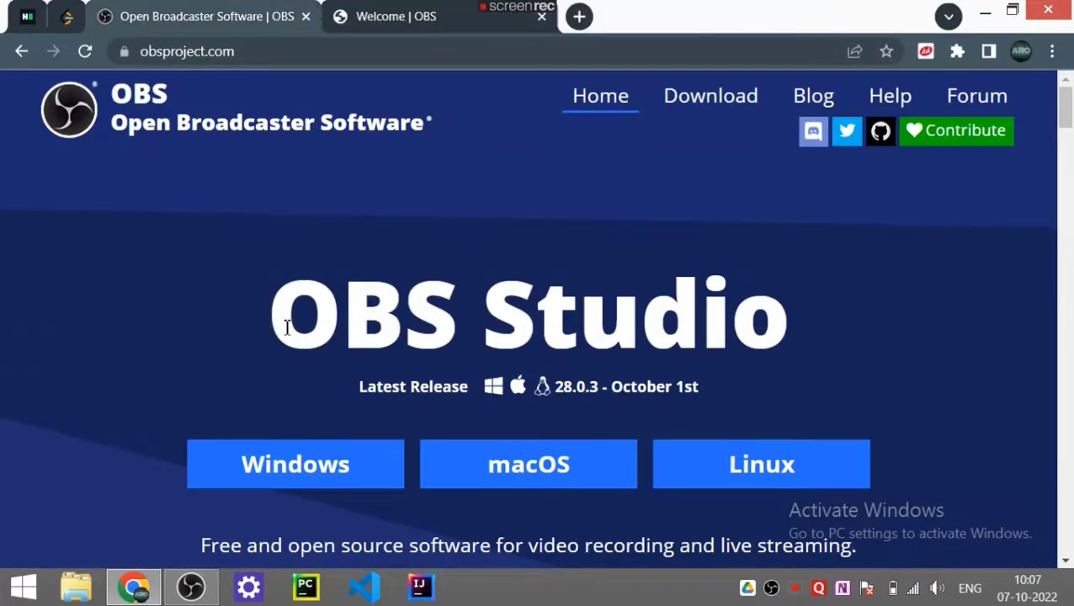
Examine the OBS Studio home page, including its preview, sponsors, and the Windows, macOS and Linux download options
scroll(286, 326, "down", 3)
scroll(105, 379, "up", 3)
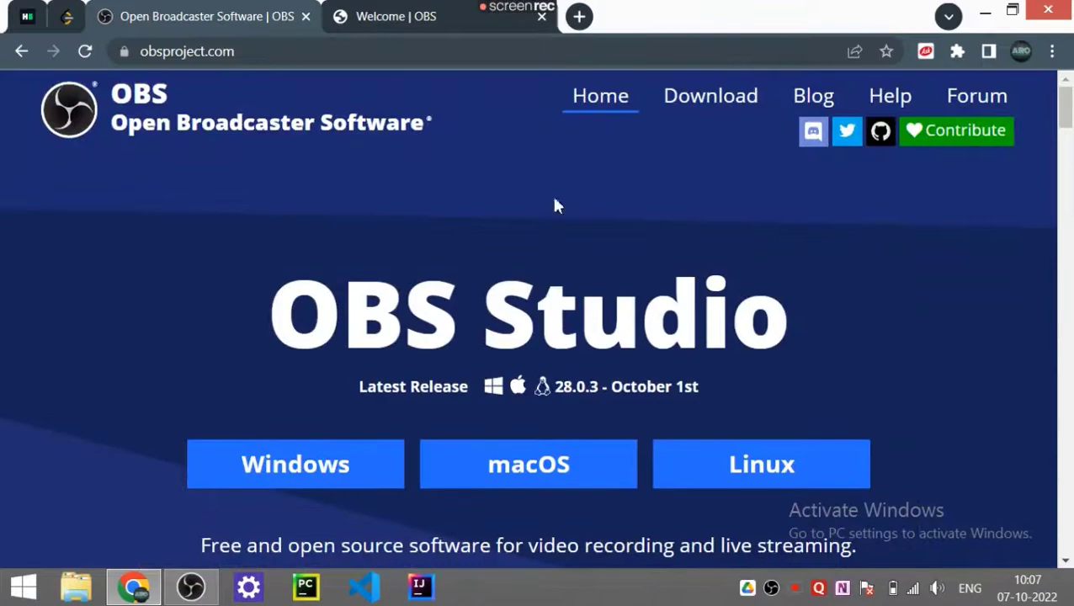
scroll(113, 359, "down", 8)
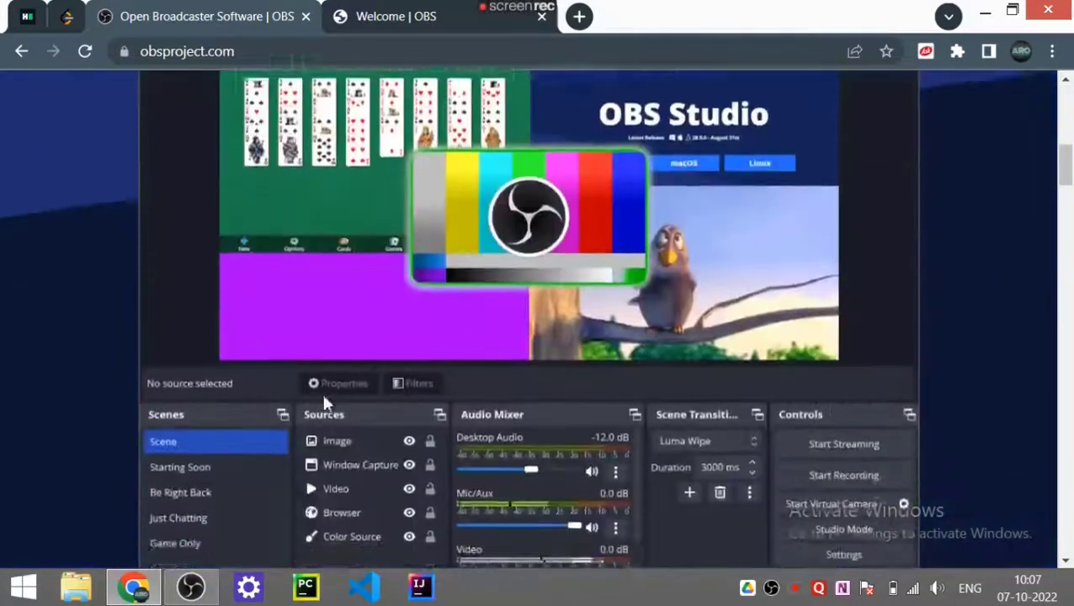
scroll(323, 393, "down", 6)
scroll(443, 408, "up", 1)
scroll(280, 427, "down", 1)
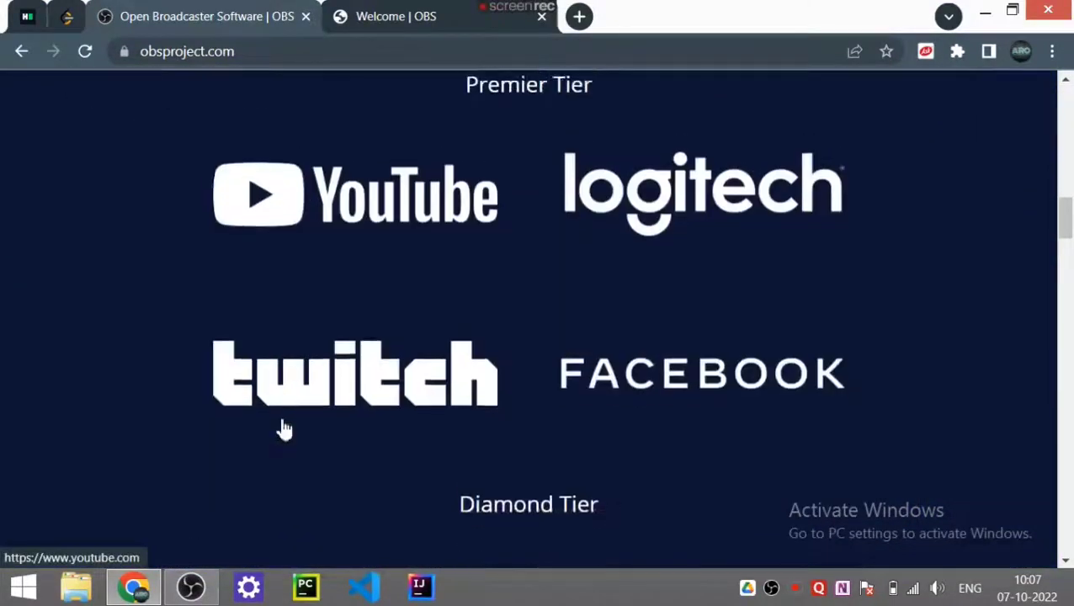
scroll(285, 429, "up", 12)
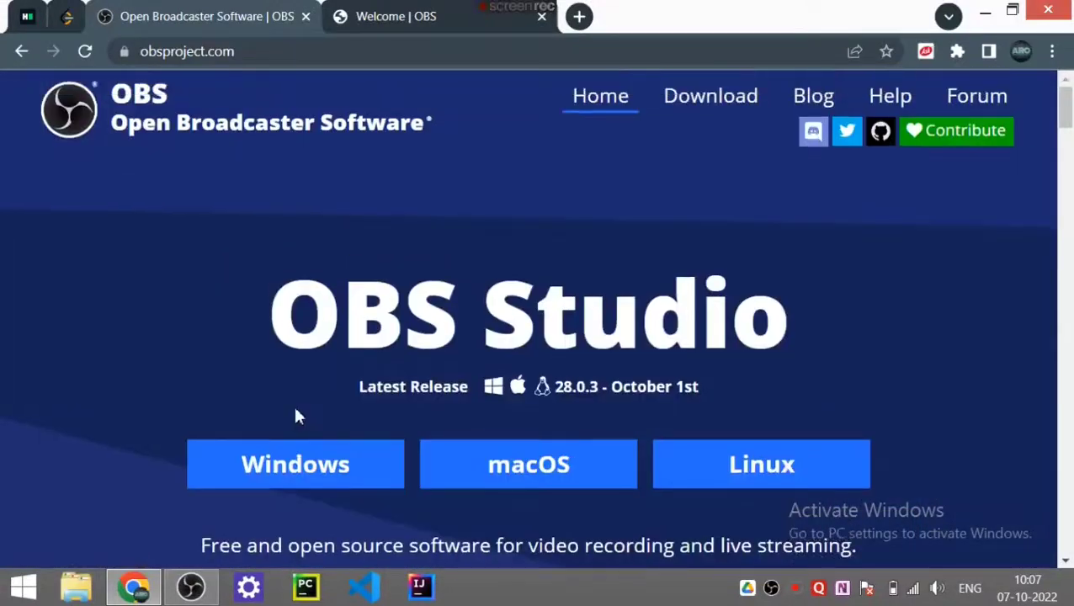
scroll(354, 430, "down", 1)
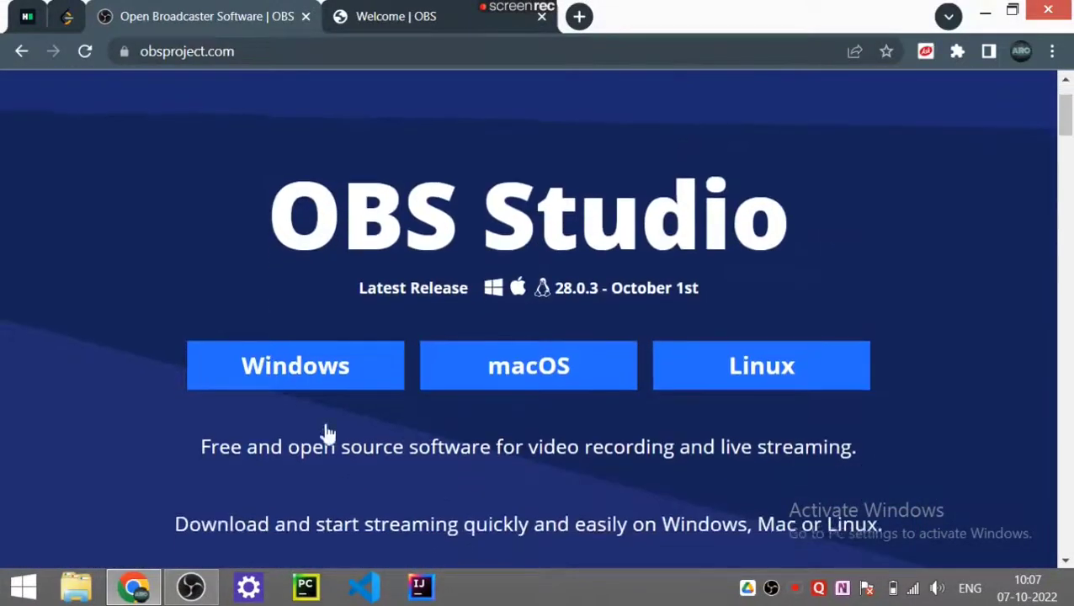
scroll(480, 371, "up", 1)
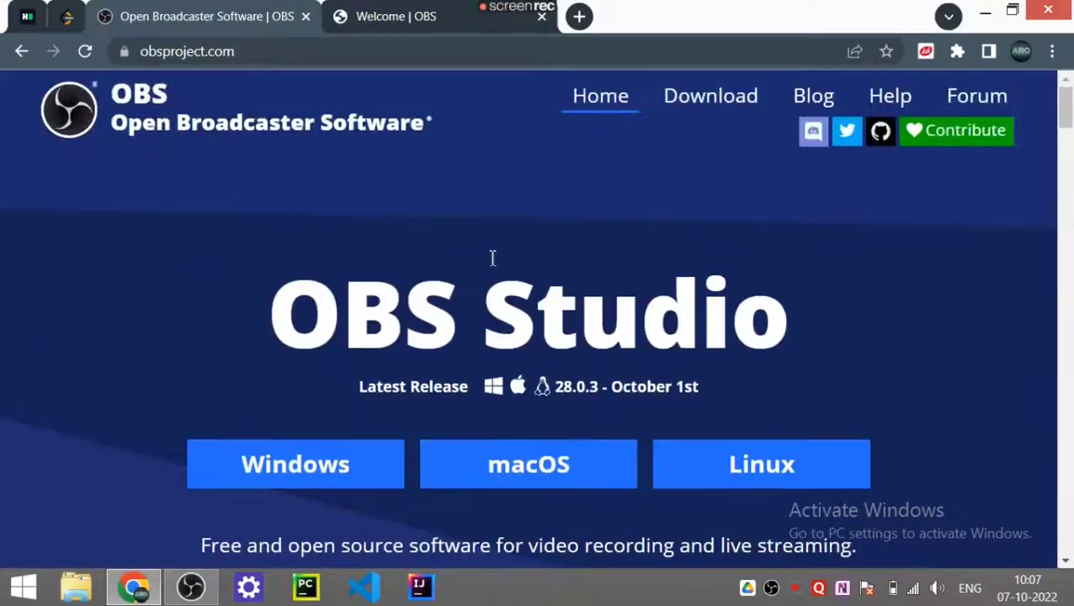
scroll(299, 302, "down", 2)
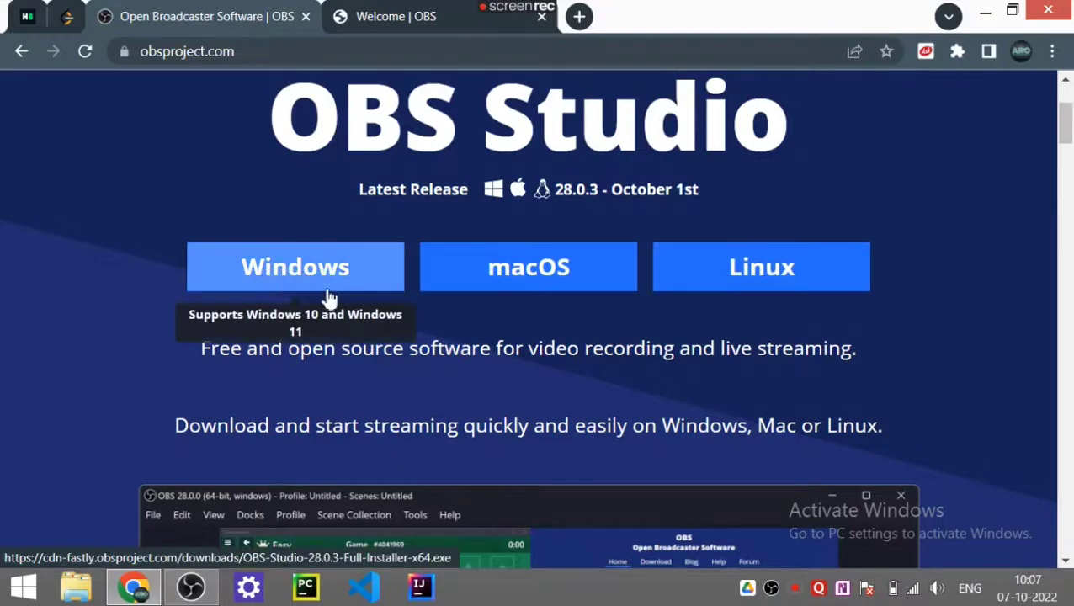
View the OBS Welcome page and highlight its "Thank you for downloading OBS Studio!" heading
left_click(404, 20)
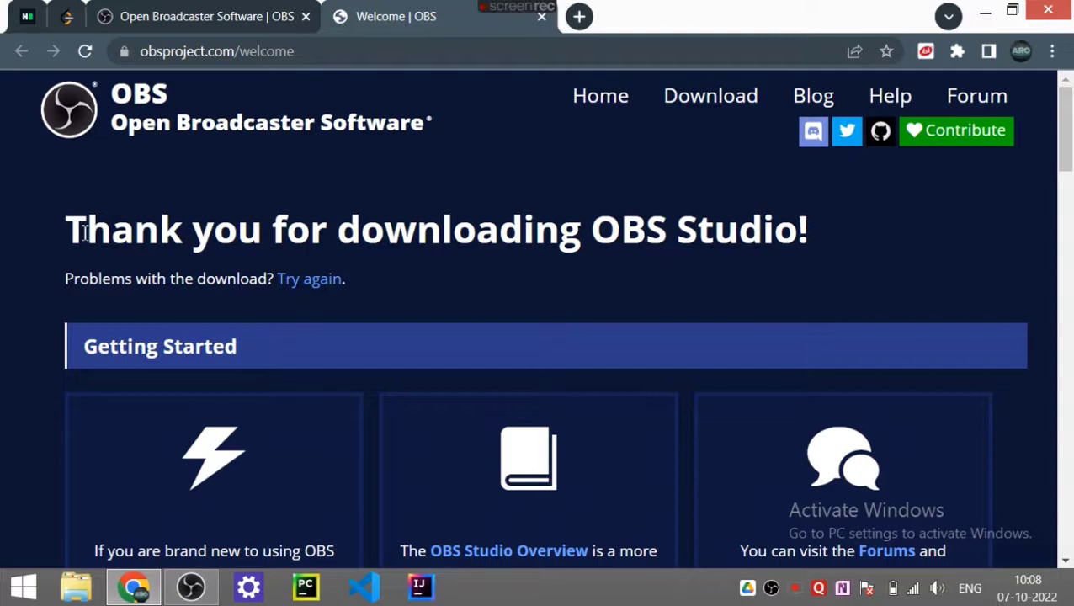
left_click_drag(69, 235, 768, 240)
left_click(771, 240)
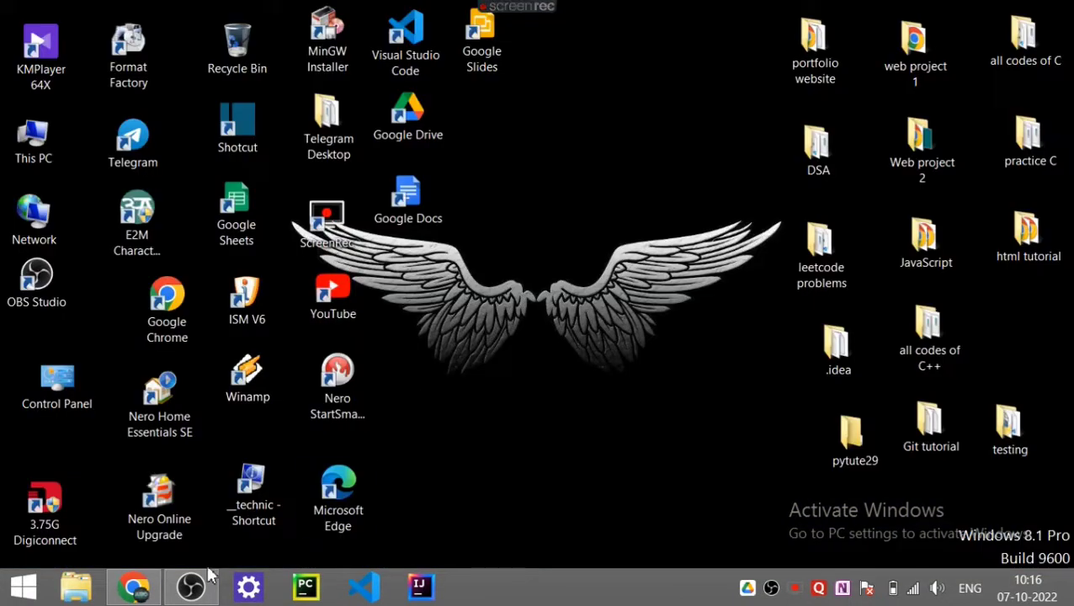
Switch to OBS Studio and open its settings
left_click(201, 591)
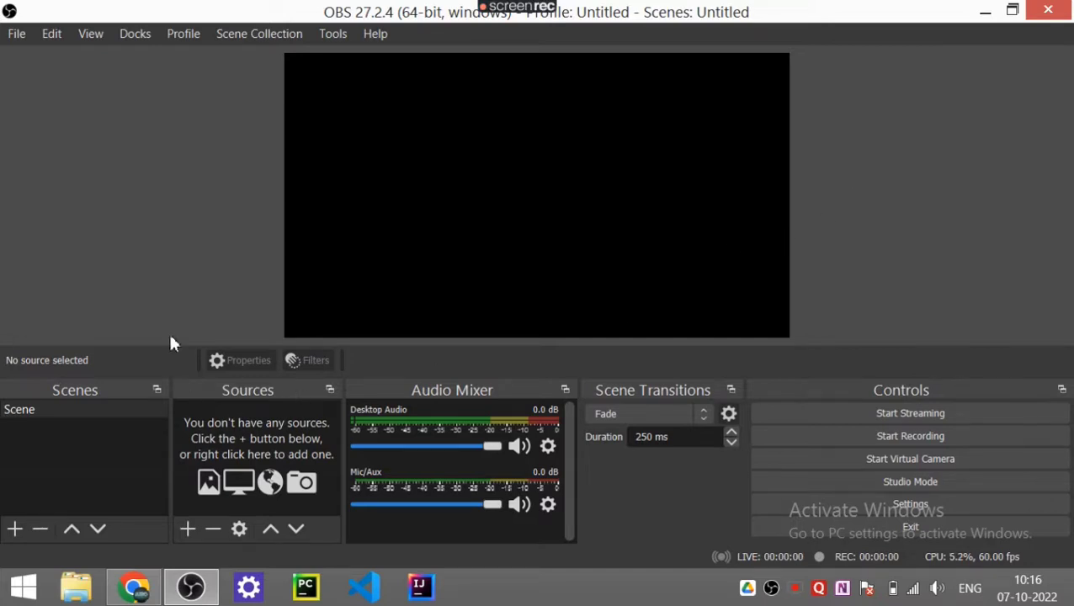
left_click(23, 35)
mouse_move(52, 35)
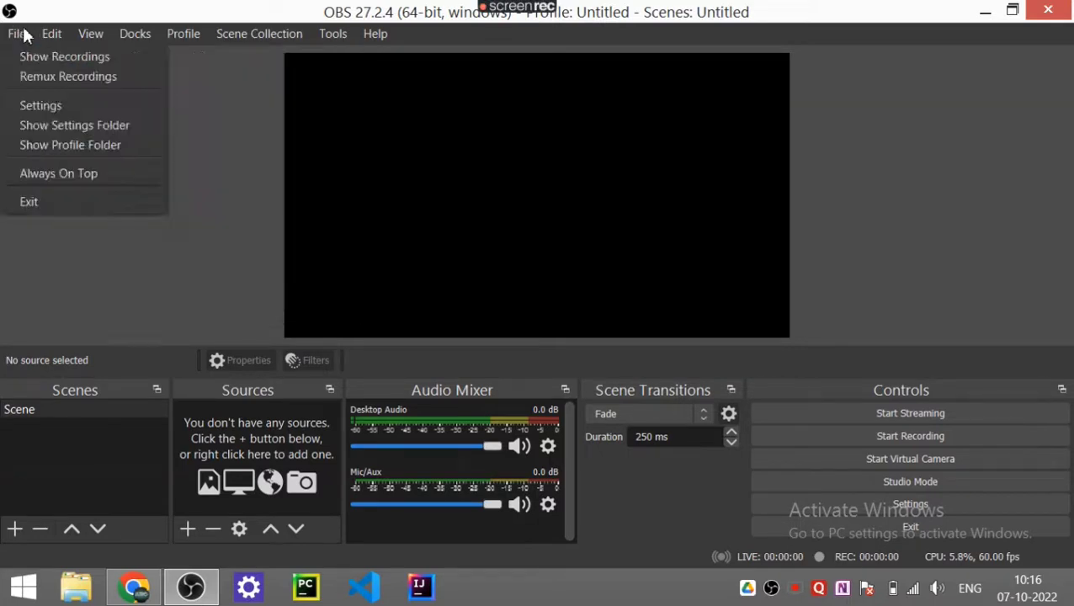
left_click(39, 101)
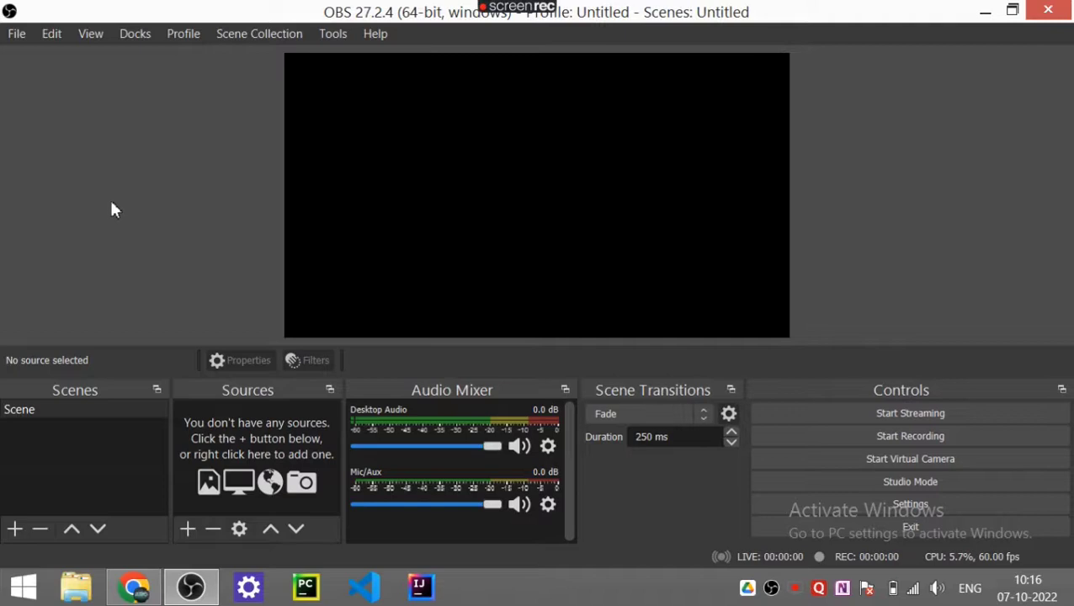
Examine the General settings, including the theme and language choices and the output, snapping, projector and system tray options
scroll(505, 226, "down", 4)
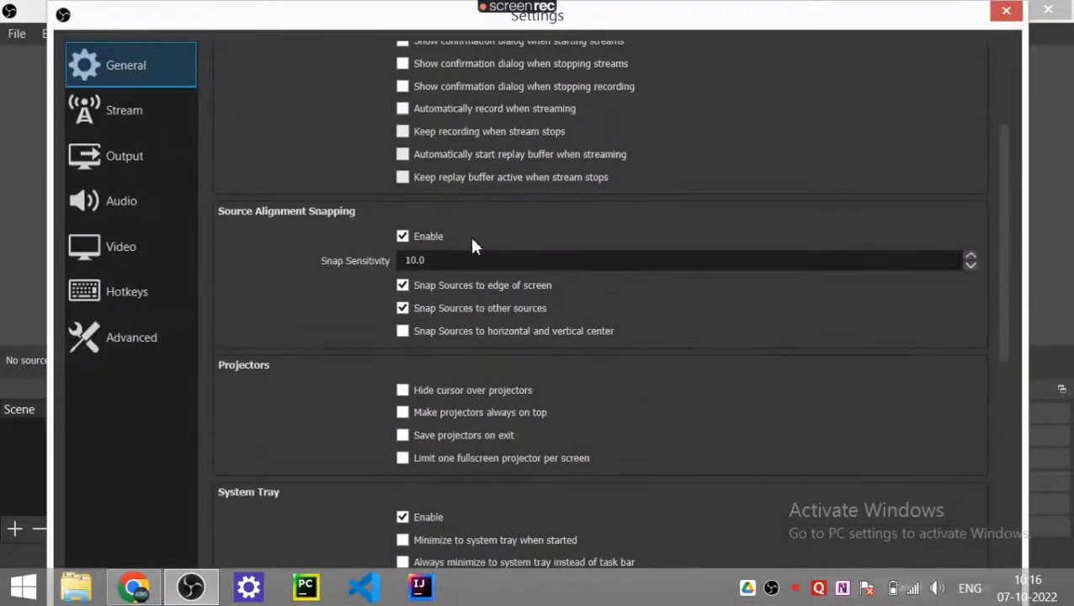
scroll(468, 237, "up", 4)
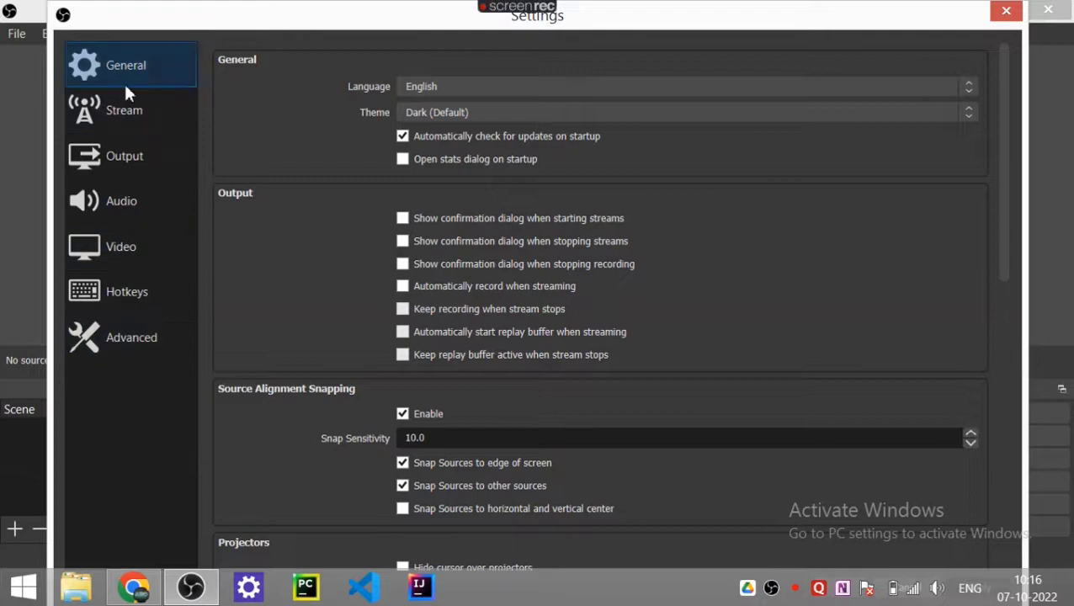
left_click(491, 111)
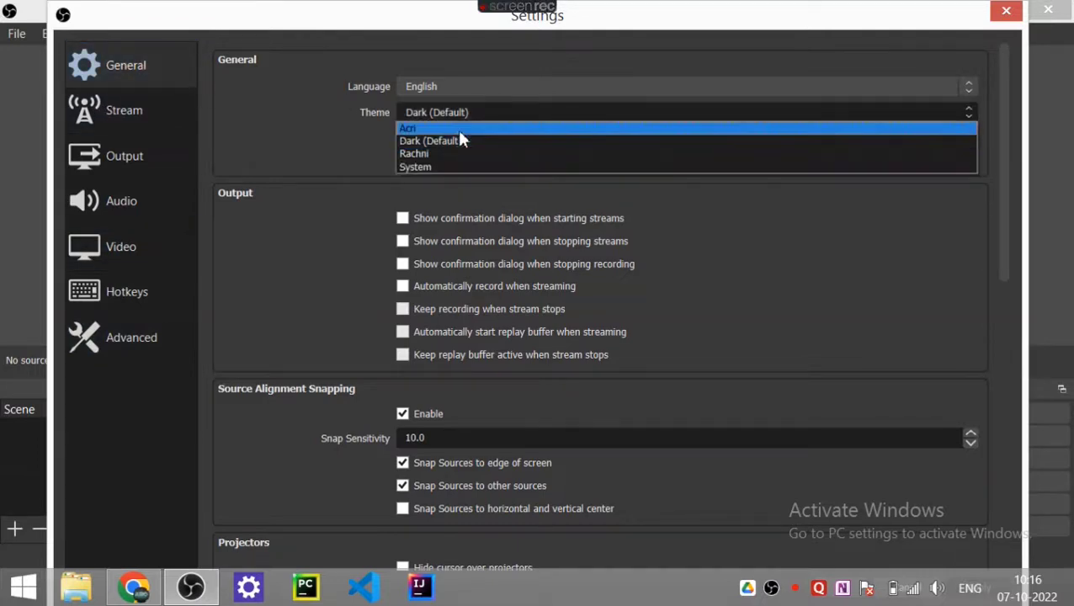
left_click(475, 105)
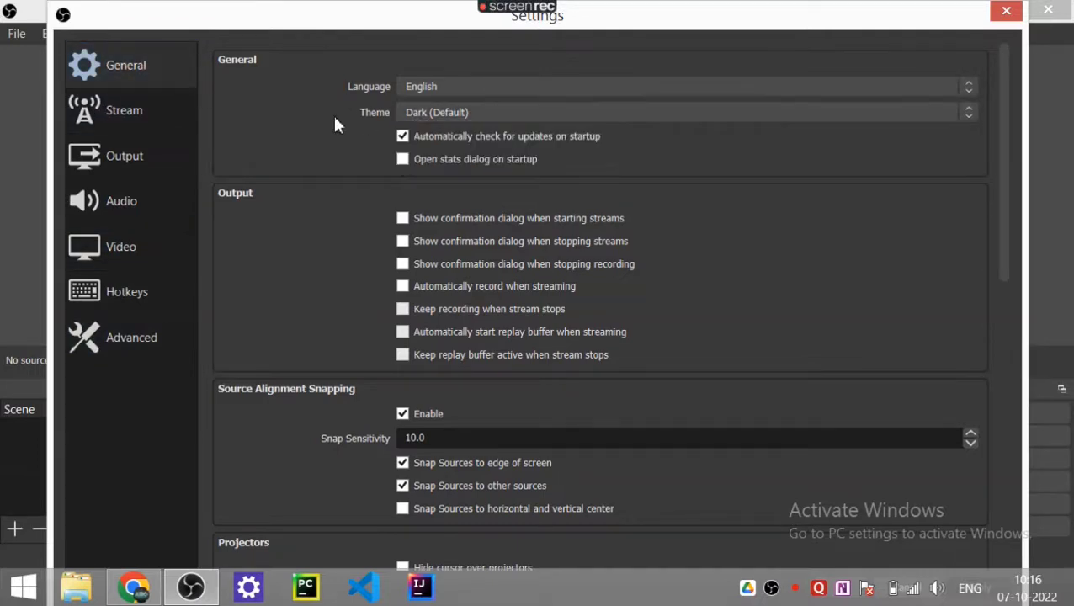
left_click(567, 85)
left_click(517, 85)
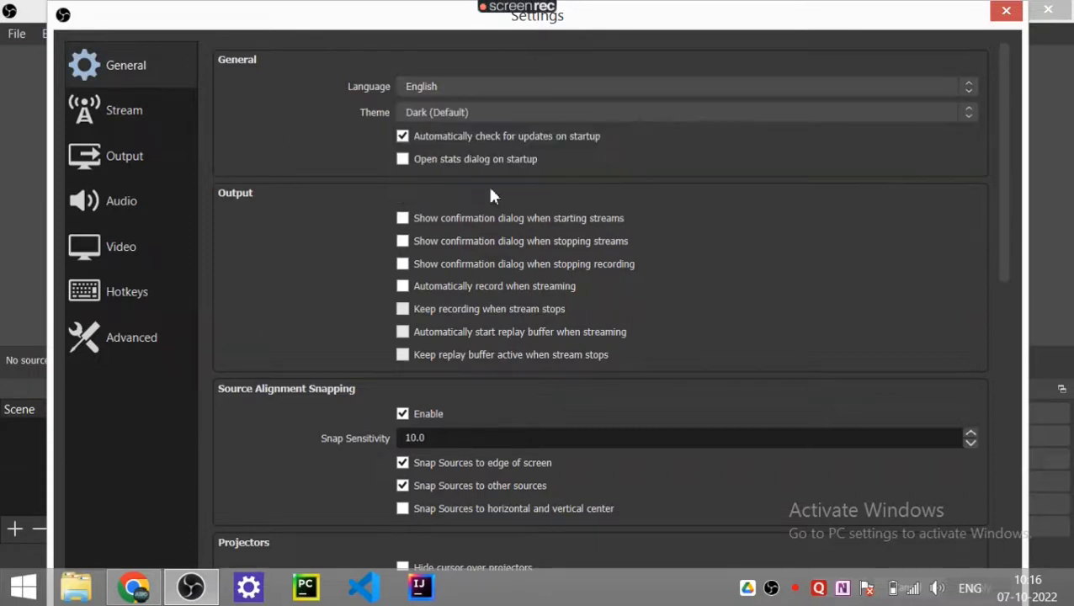
scroll(340, 388, "down", 5)
scroll(391, 418, "up", 1)
scroll(391, 424, "down", 1)
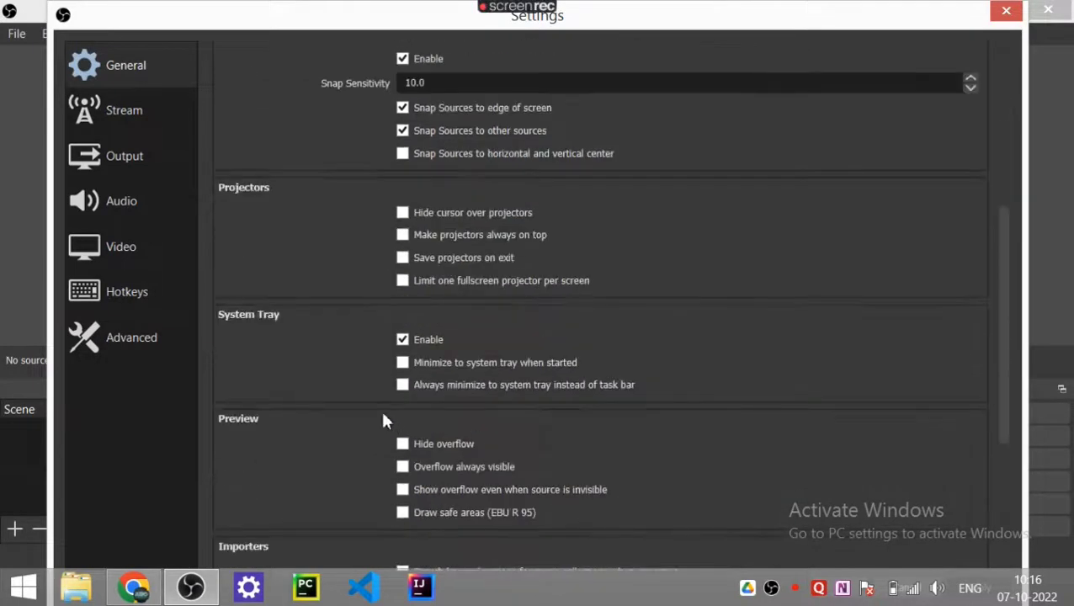
scroll(391, 424, "up", 3)
Review the Video, Audio, Output, Advanced and Stream settings pages
left_click(132, 229)
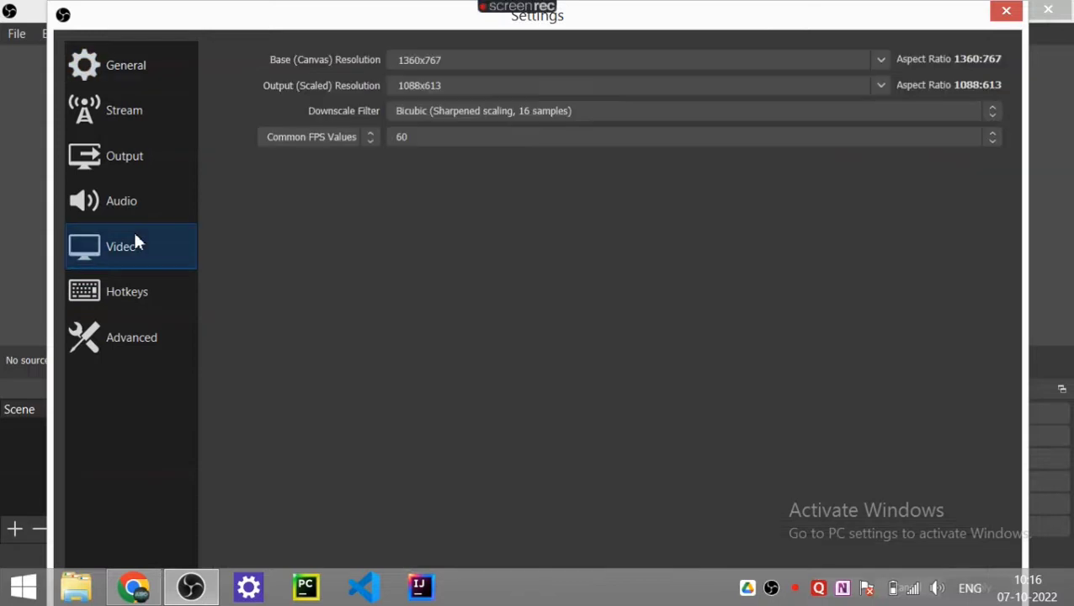
left_click(129, 197)
left_click(136, 165)
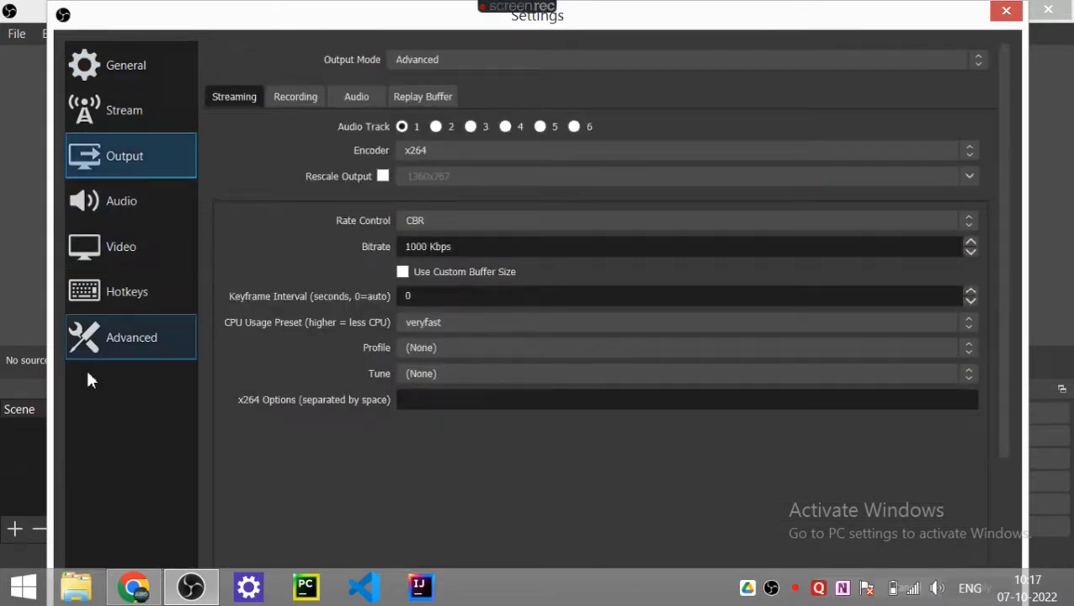
left_click(137, 328)
scroll(434, 168, "down", 1)
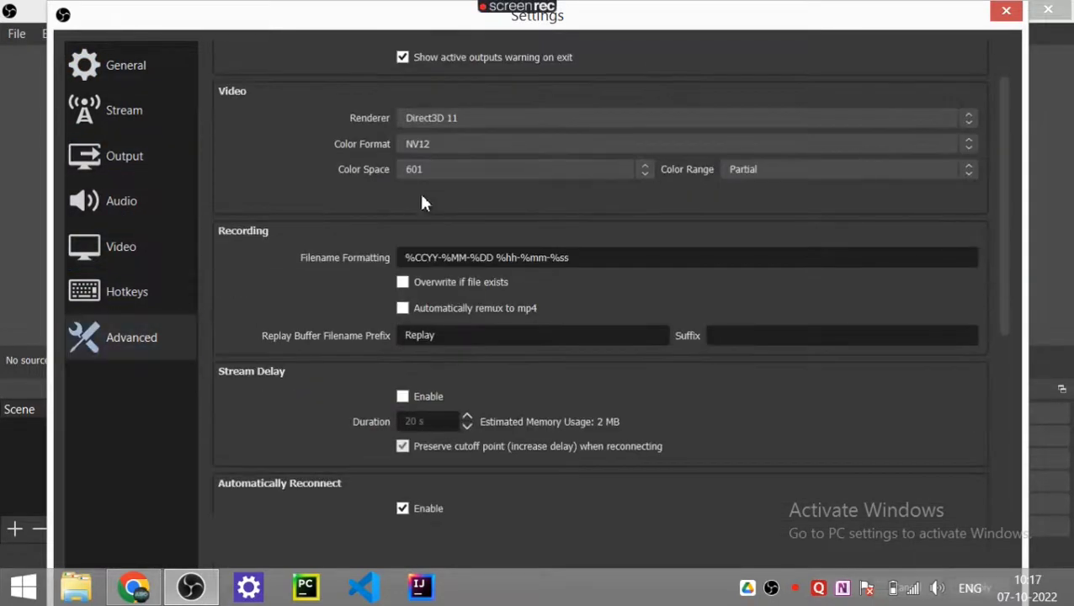
scroll(418, 191, "up", 1)
left_click(108, 76)
left_click(117, 110)
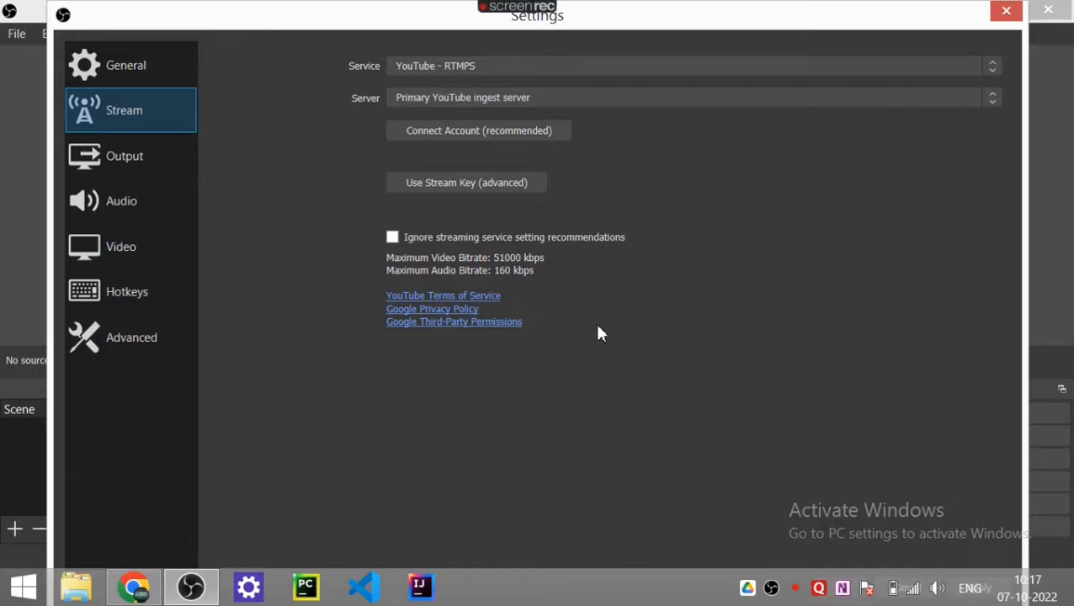
Show the stream key field for the YouTube - RTMPS service, and close the settings without saving the changes
left_click(438, 183)
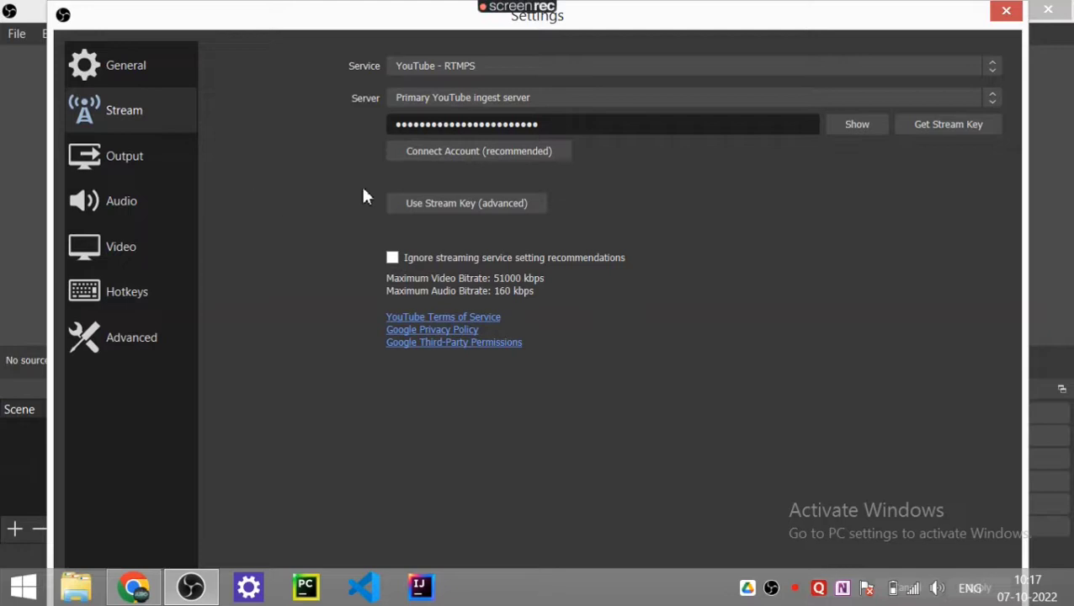
left_click(1006, 10)
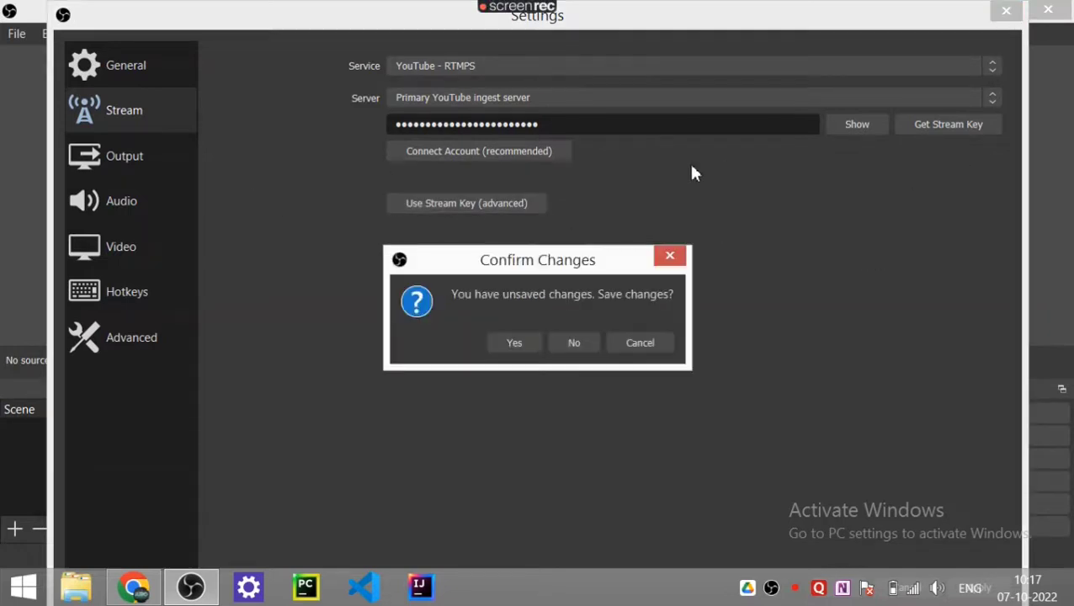
left_click(585, 342)
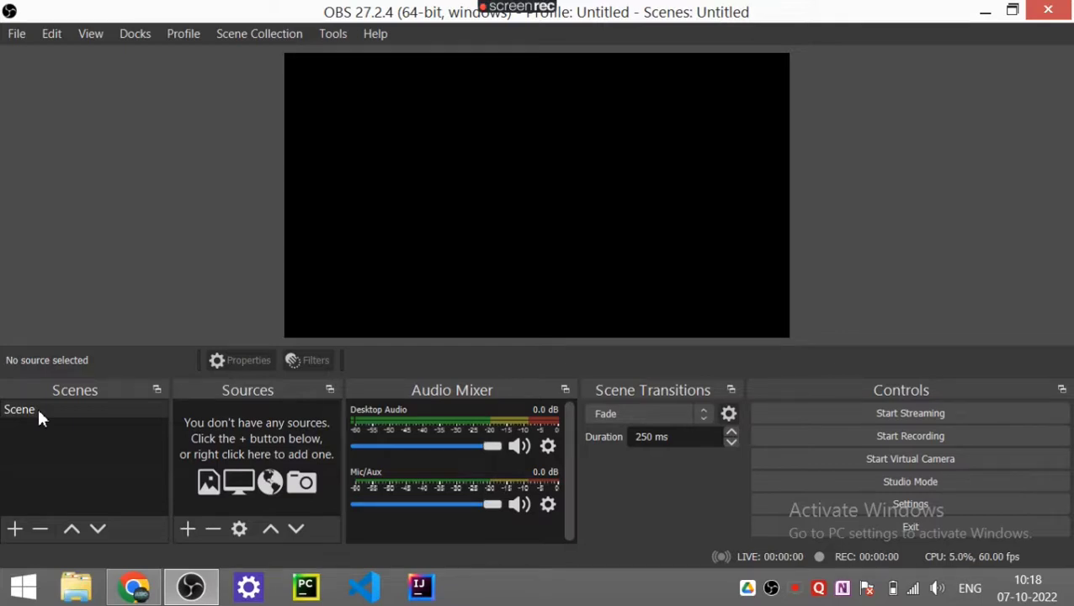
Add a new scene with the suggested name Scene 2, and select the original Scene again
left_click(14, 528)
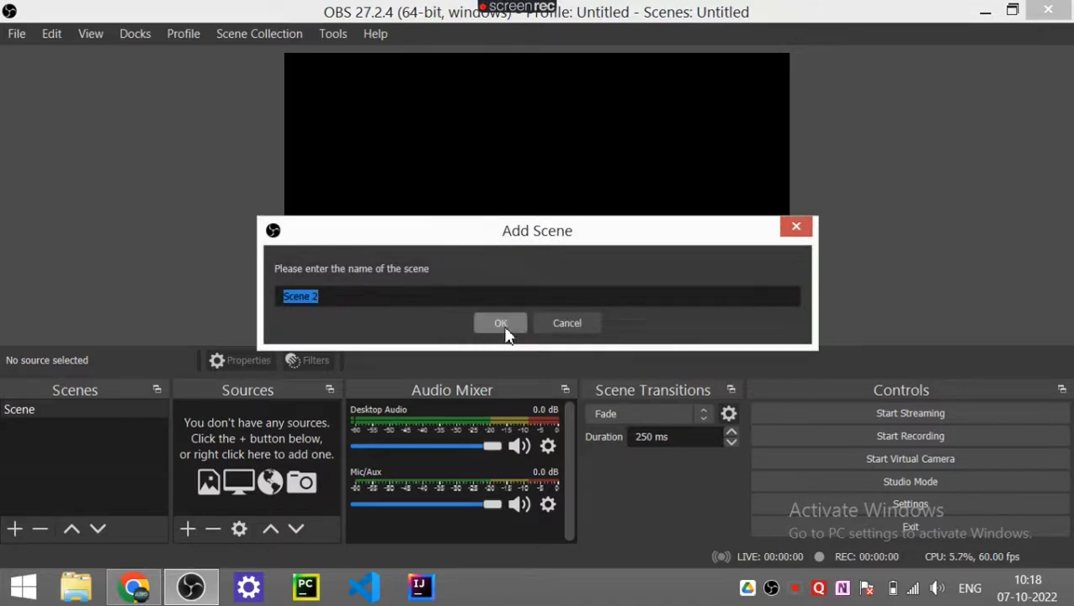
left_click(502, 324)
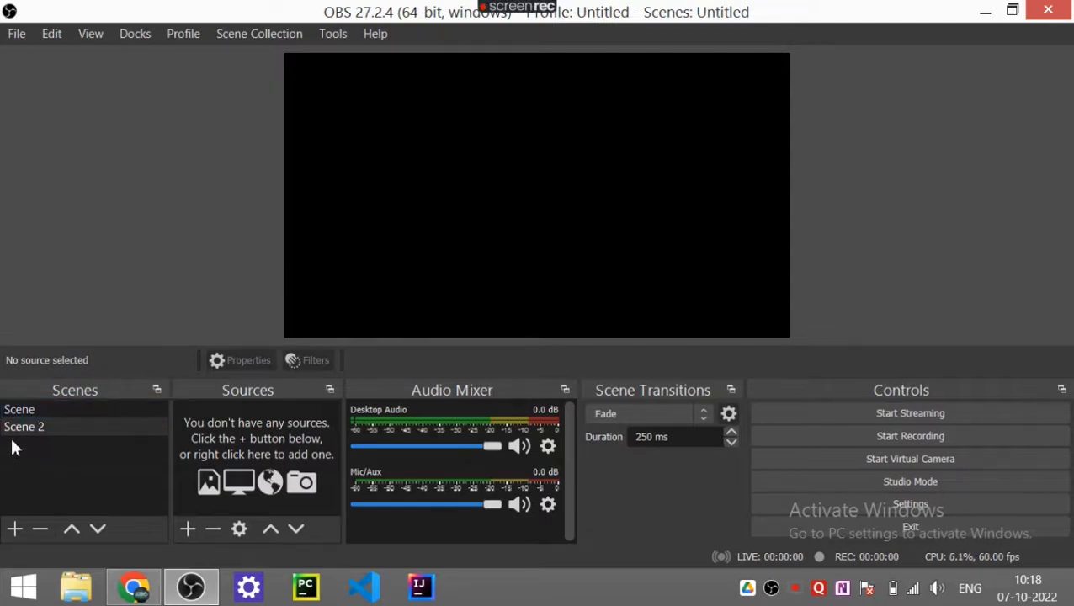
left_click(51, 409)
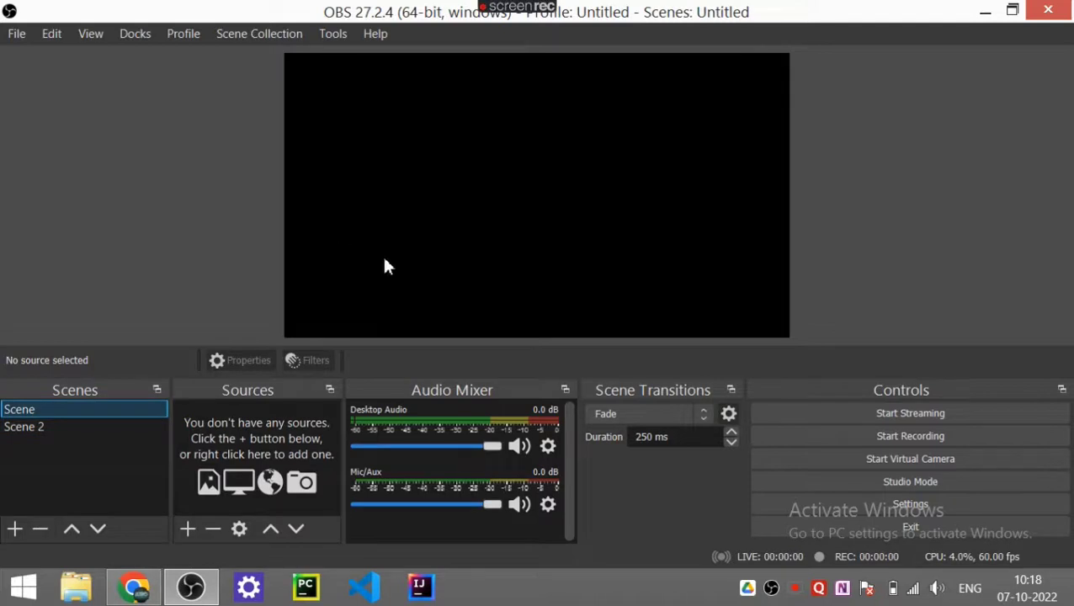
Add a new Image source with the suggested name Image to the first scene
left_click(112, 426)
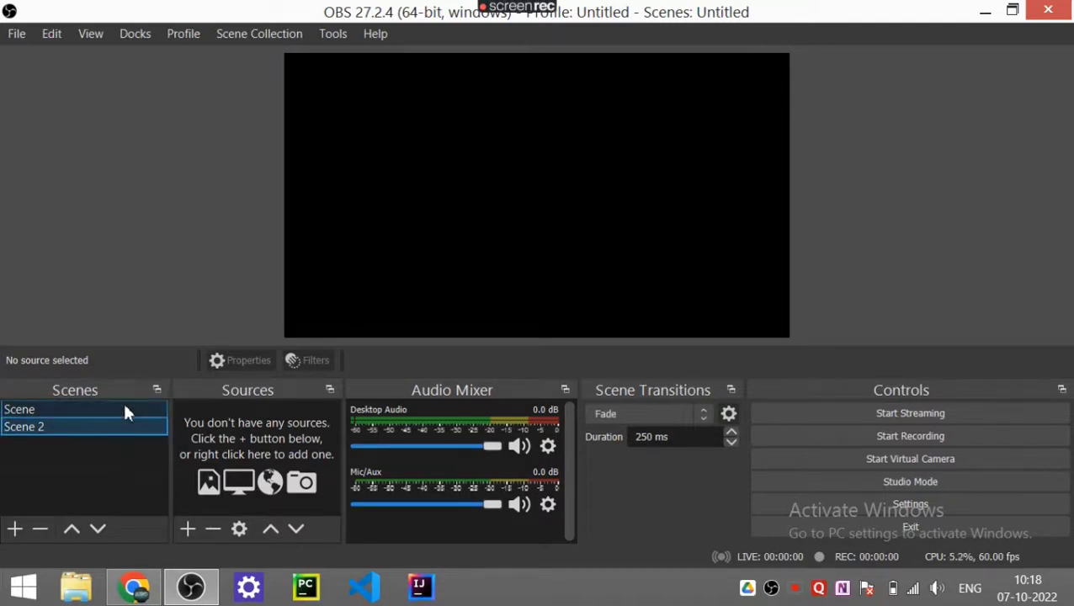
left_click(111, 410)
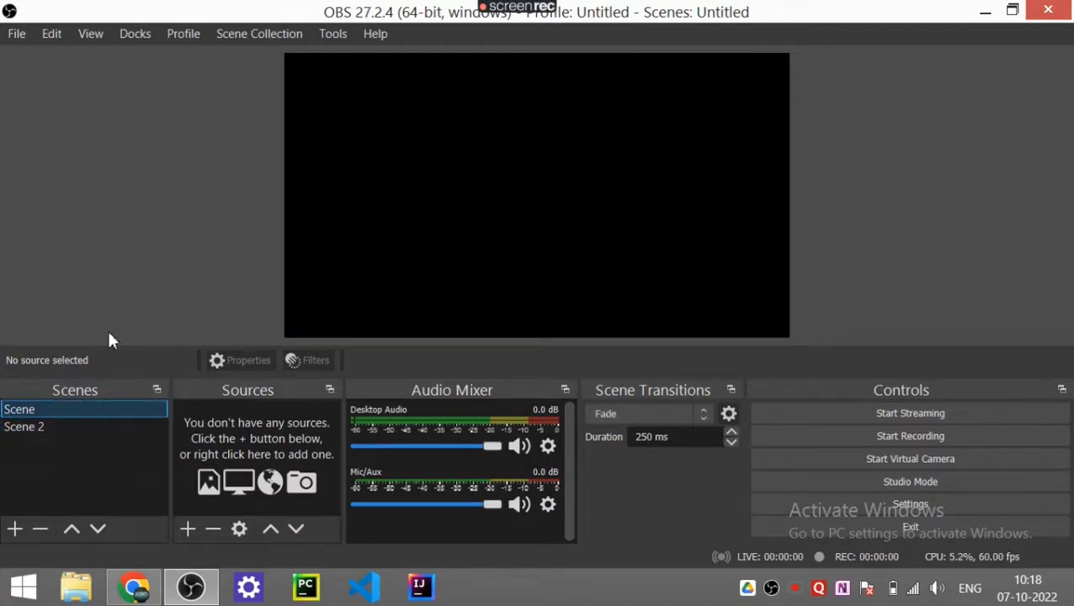
left_click(192, 530)
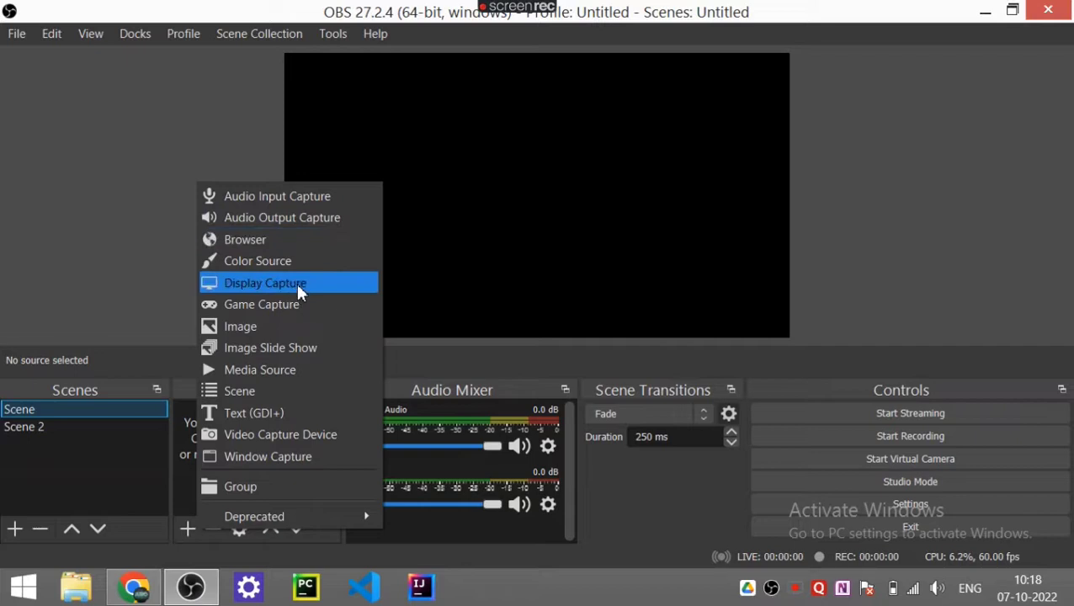
left_click(233, 331)
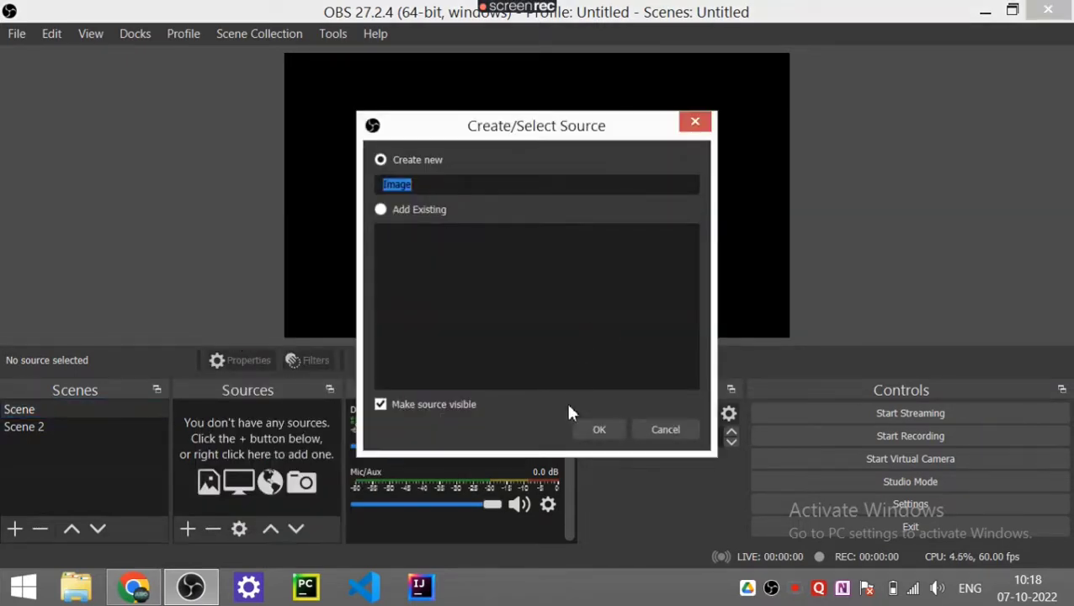
left_click(594, 433)
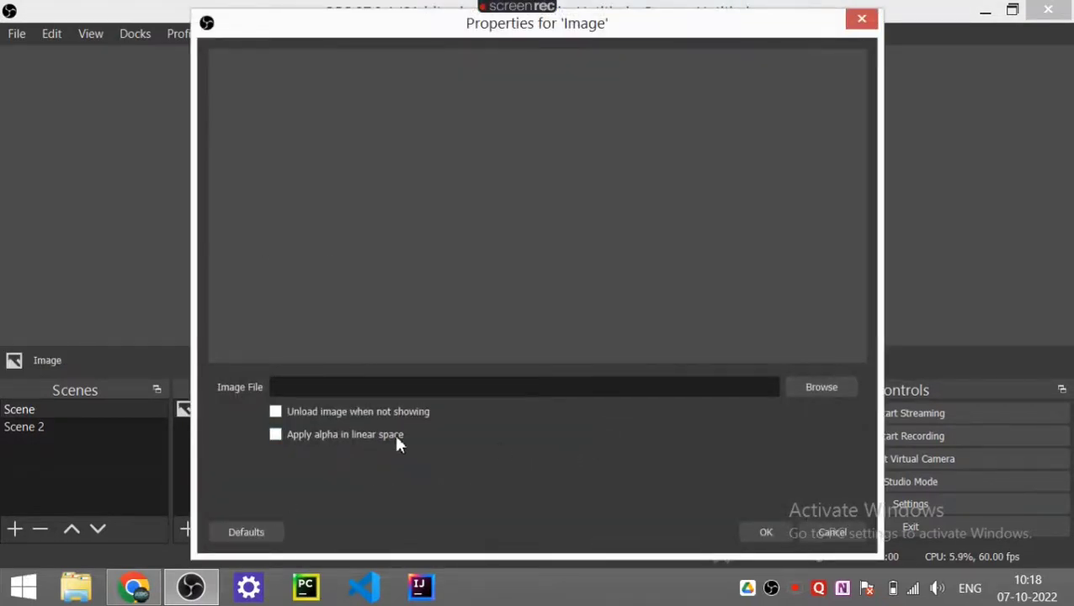
Load images (10).jpeg from the .thumbnails folder in Pictures as the source's image file, and accept the properties
left_click(816, 388)
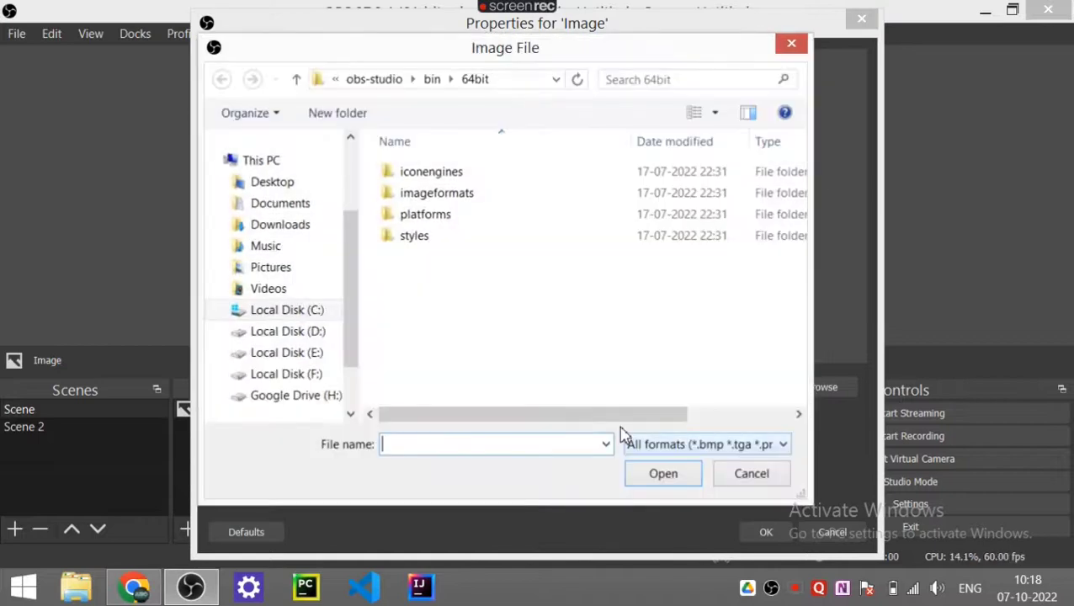
left_click(274, 267)
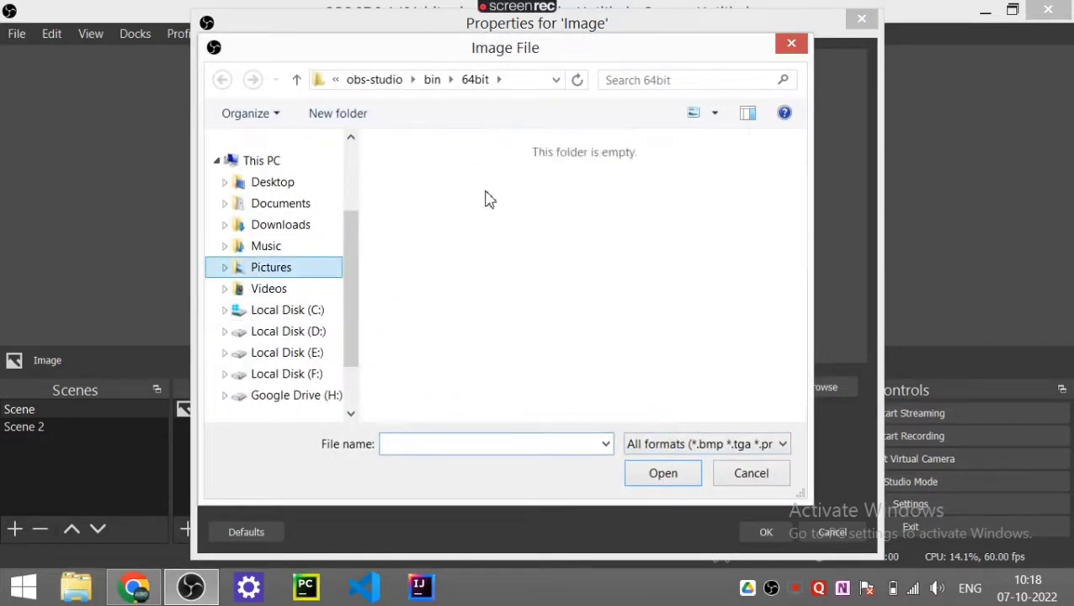
double_click(444, 193)
scroll(556, 349, "down", 3)
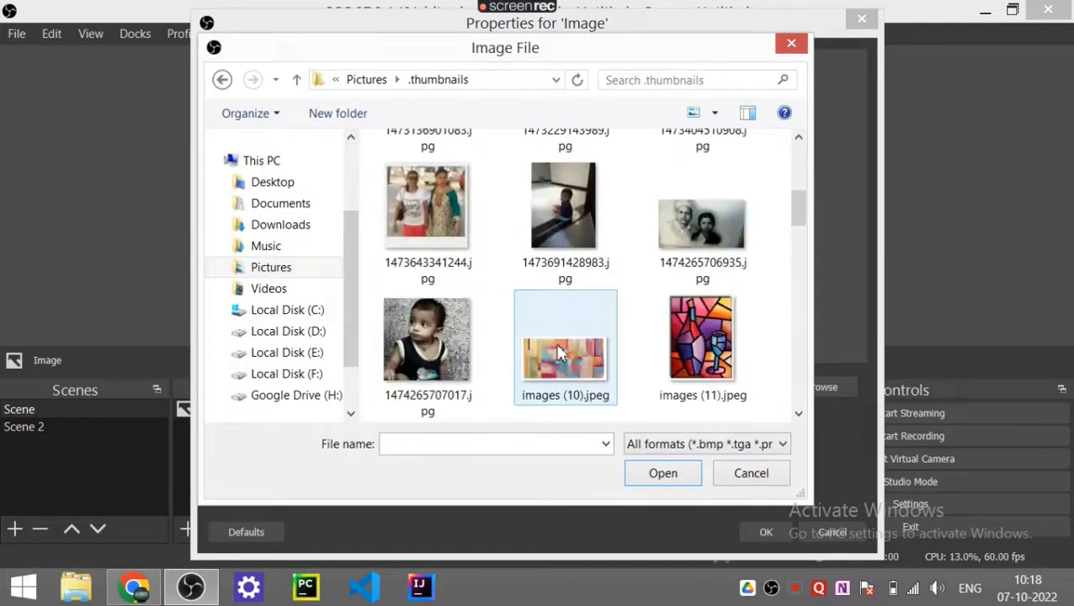
double_click(561, 339)
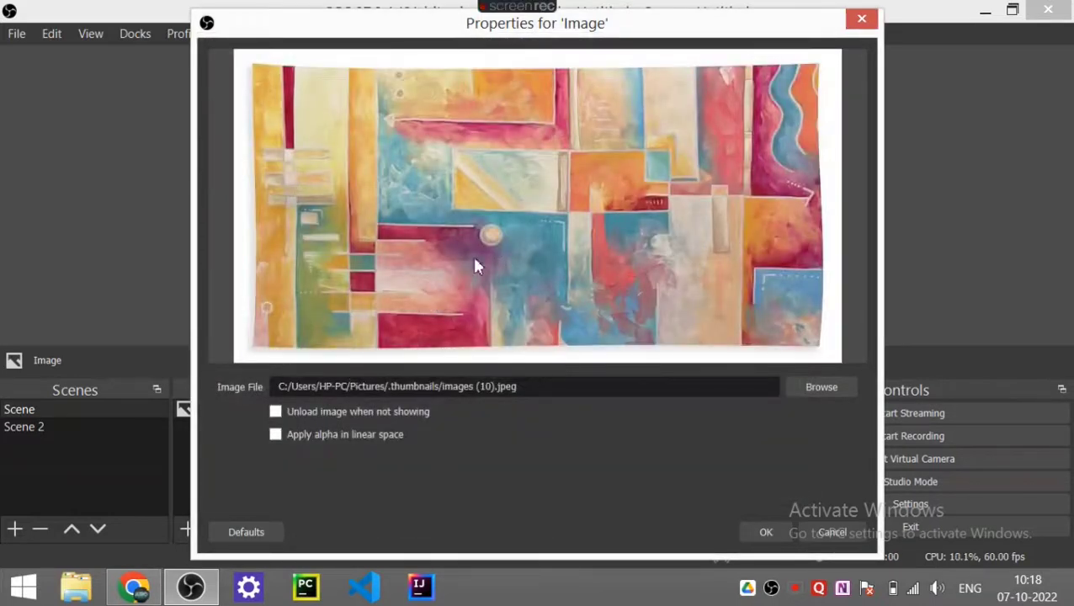
left_click(775, 531)
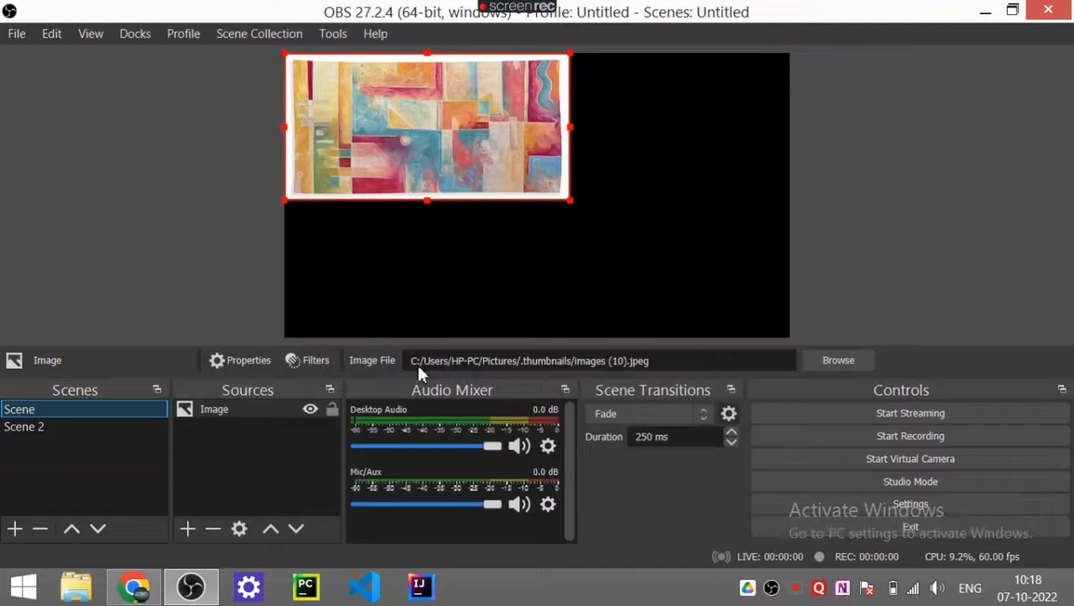
Enlarge the image to the full canvas width, centre it vertically in the preview and deselect it
left_click_drag(570, 203, 743, 313)
mouse_move(592, 175)
left_mouse_down()
mouse_move(594, 195)
mouse_move(594, 185)
left_mouse_up()
left_click(829, 199)
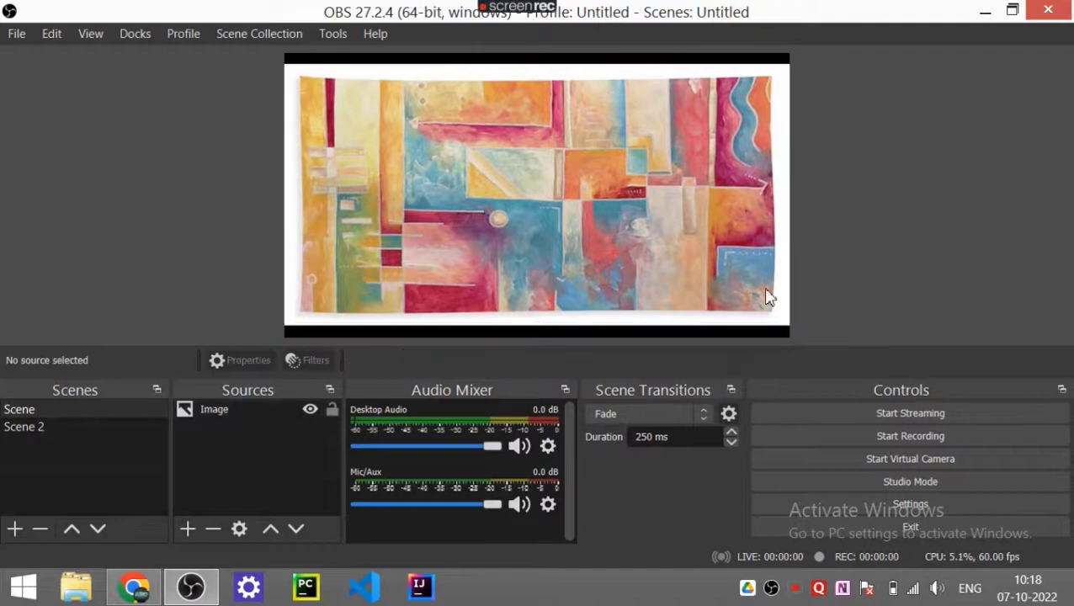
Switch repeatedly between Scene and Scene 2 to preview the Fade transition between them
left_click(78, 430)
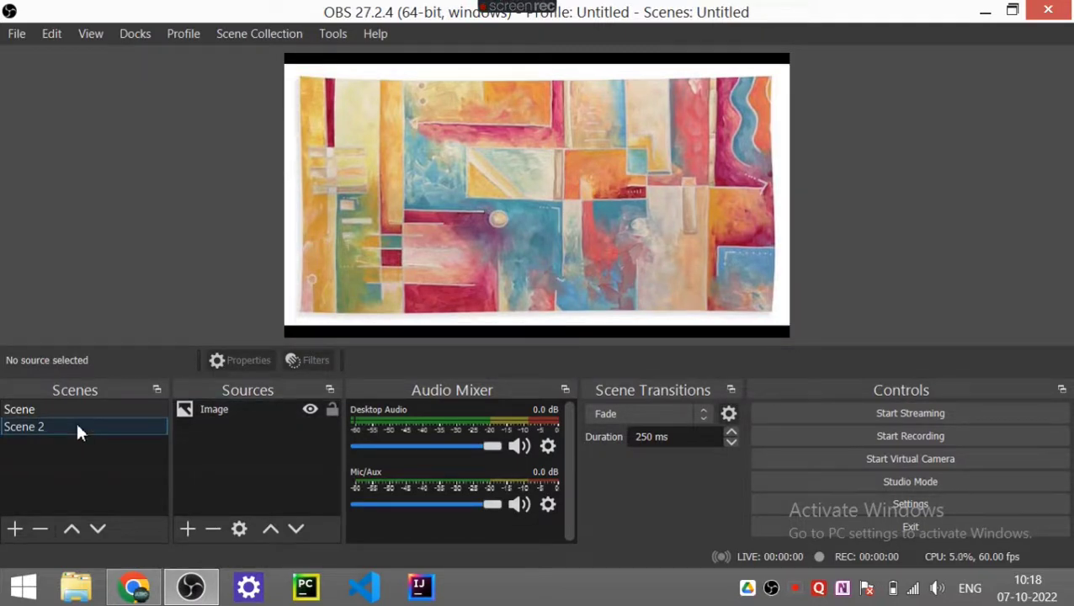
left_click(78, 425)
left_click(84, 409)
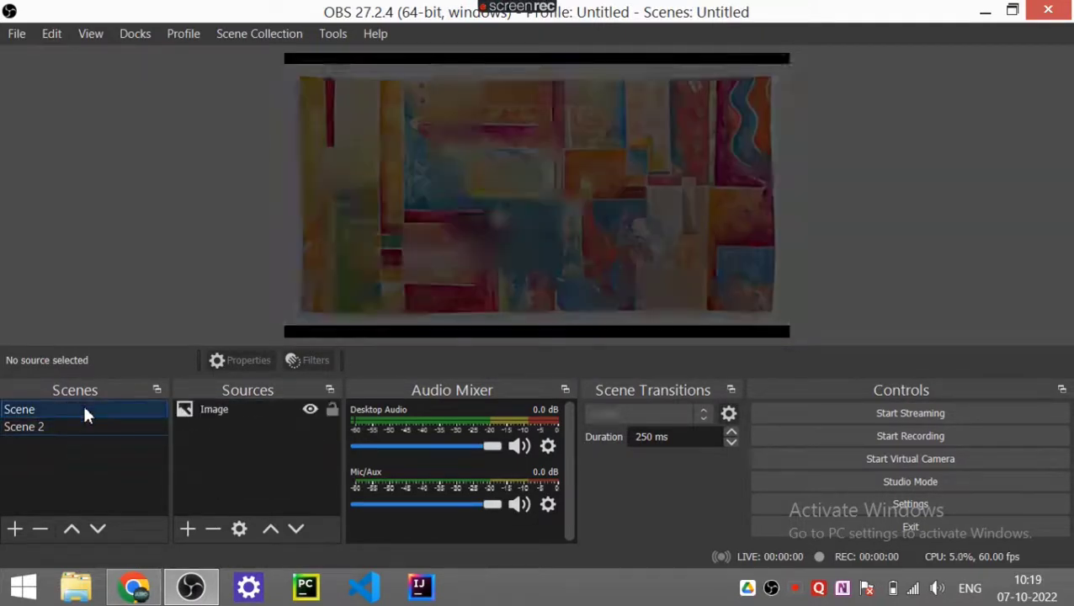
left_click(81, 428)
left_click(83, 409)
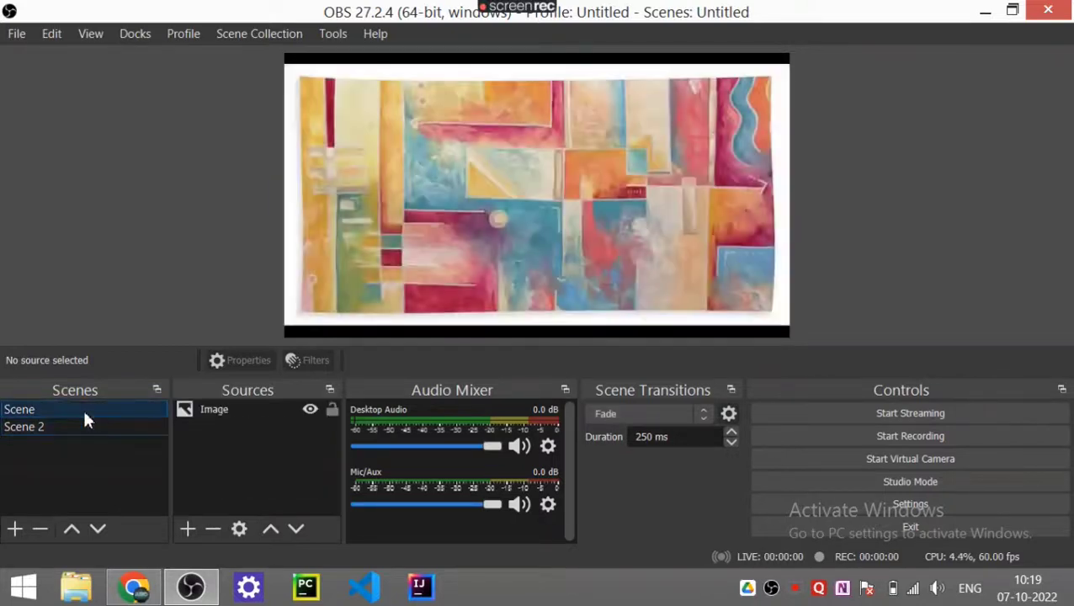
left_click(79, 427)
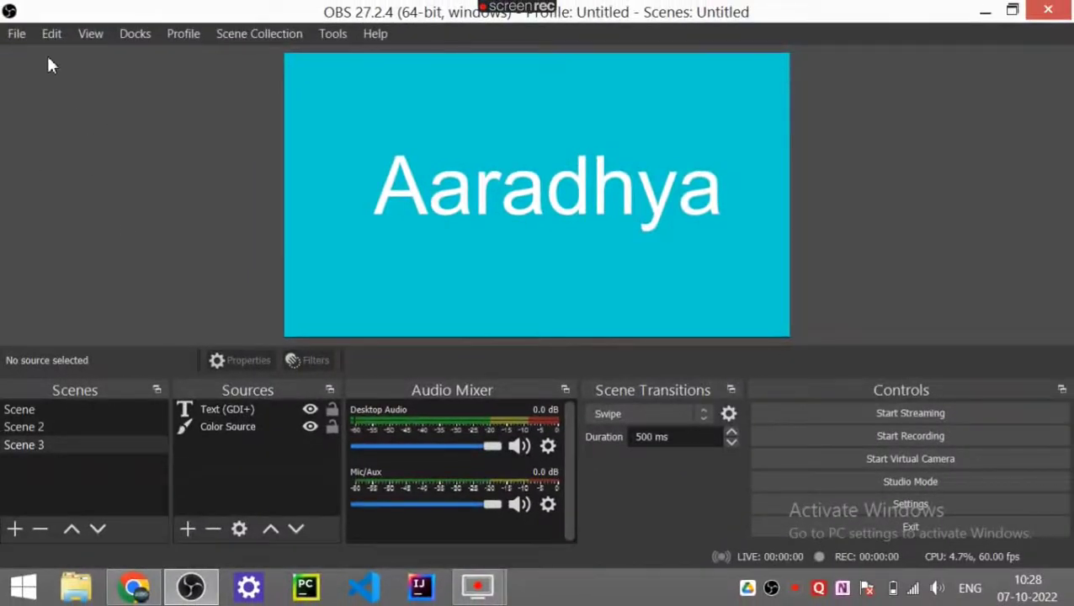
Show the source types available for Scene 3 without adding one
left_click(23, 37)
left_click(233, 156)
mouse_move(491, 505)
left_mouse_down()
mouse_move(366, 507)
mouse_move(501, 507)
left_mouse_up()
left_click(187, 529)
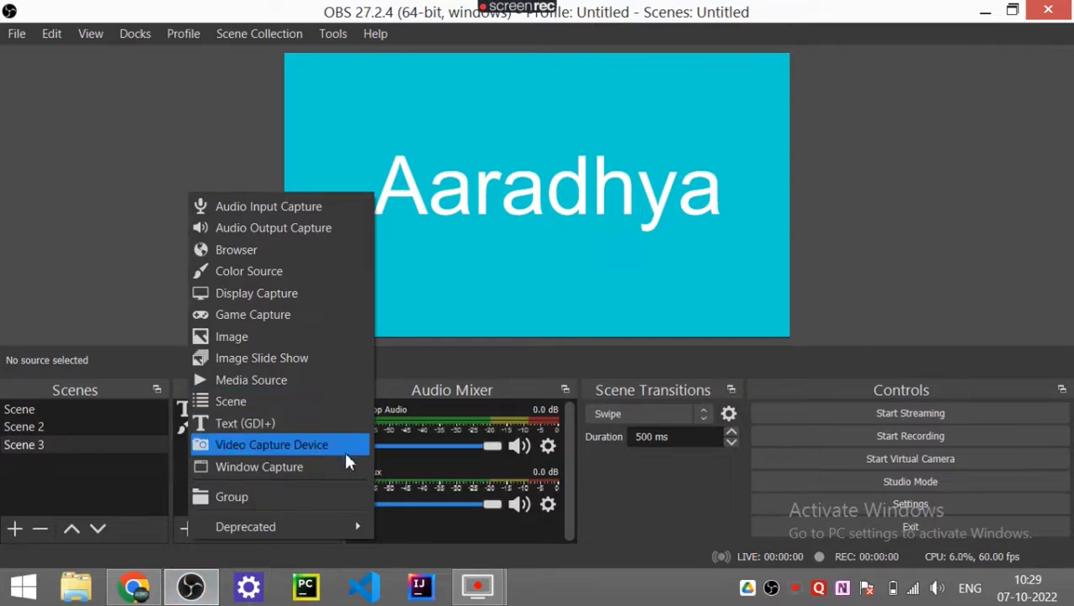
left_click(83, 232)
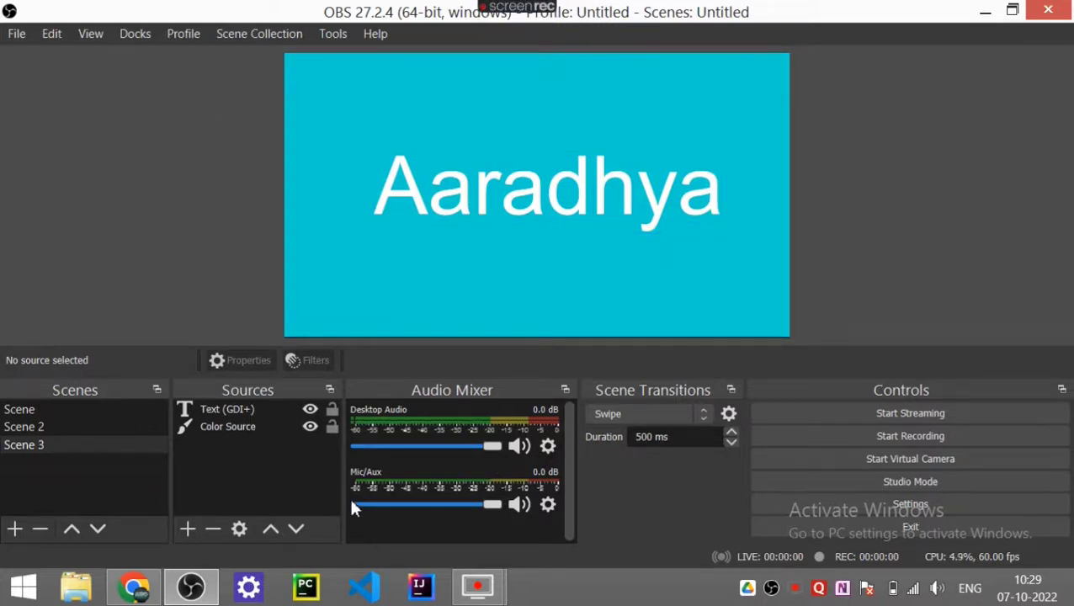
Lower the Desktop Audio volume to about -73.1 dB, and raise it back to 0.0 dB
left_click_drag(488, 449, 370, 487)
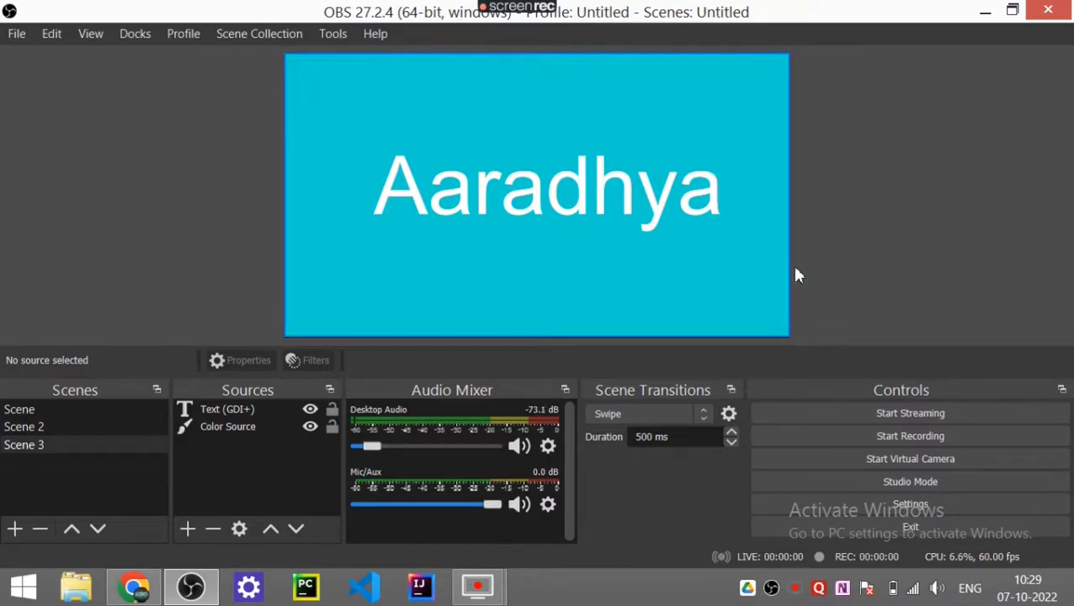
left_click_drag(372, 444, 517, 453)
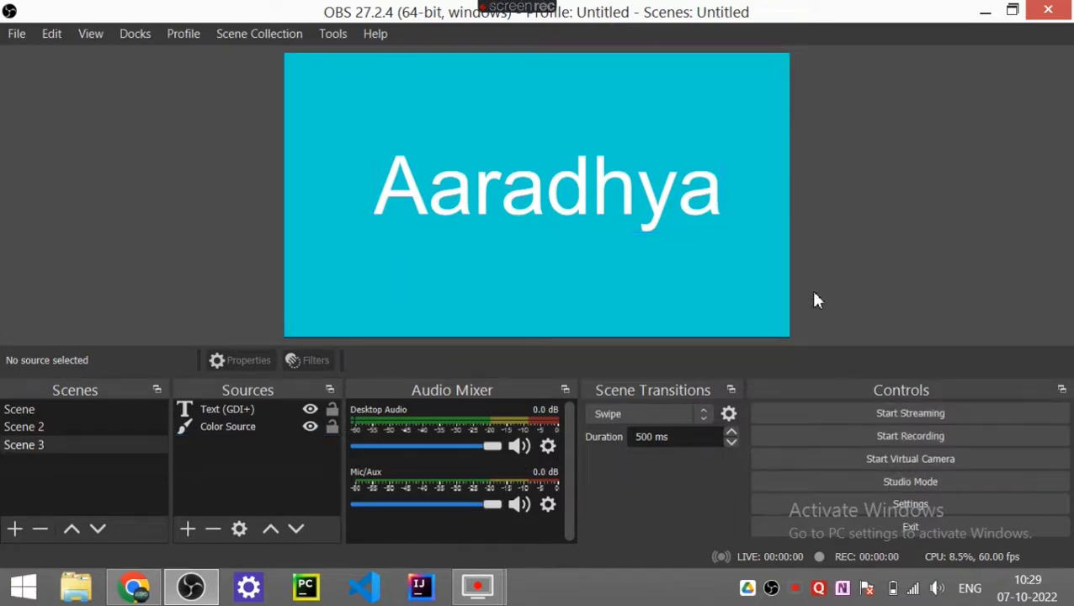
left_click(324, 34)
left_click(188, 38)
left_click(97, 38)
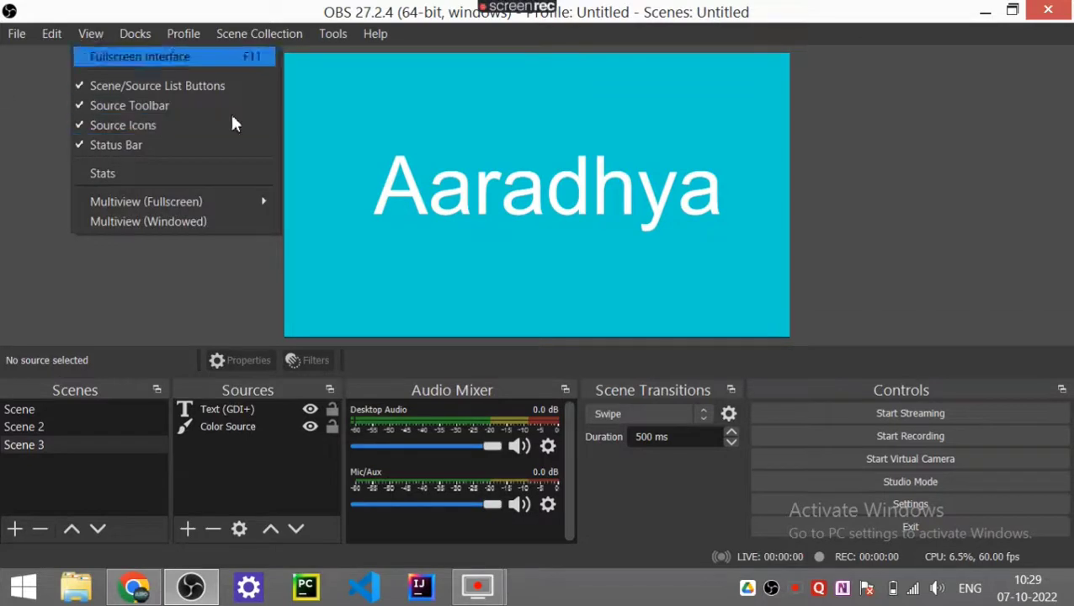
left_click(817, 185)
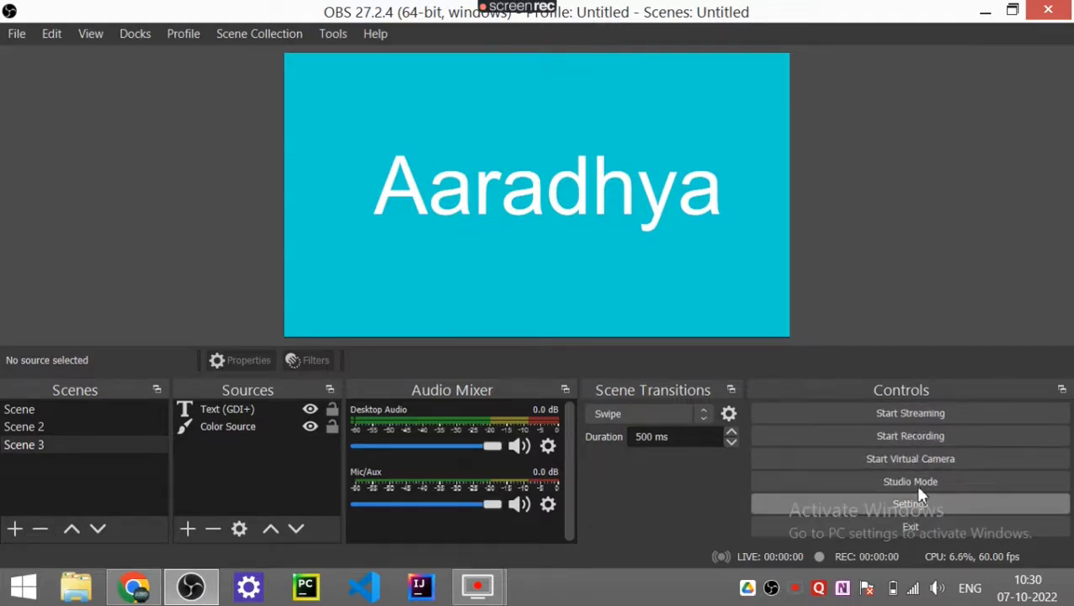
Start streaming Scene 3, and stop the stream after briefly leaving the OBS window
left_click(923, 416)
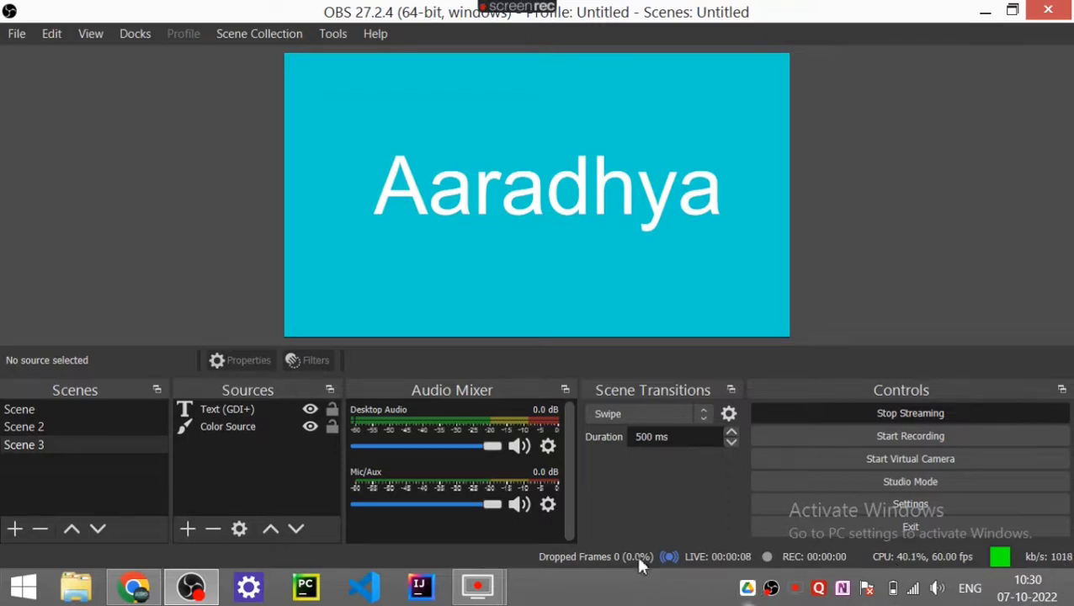
left_click(202, 592)
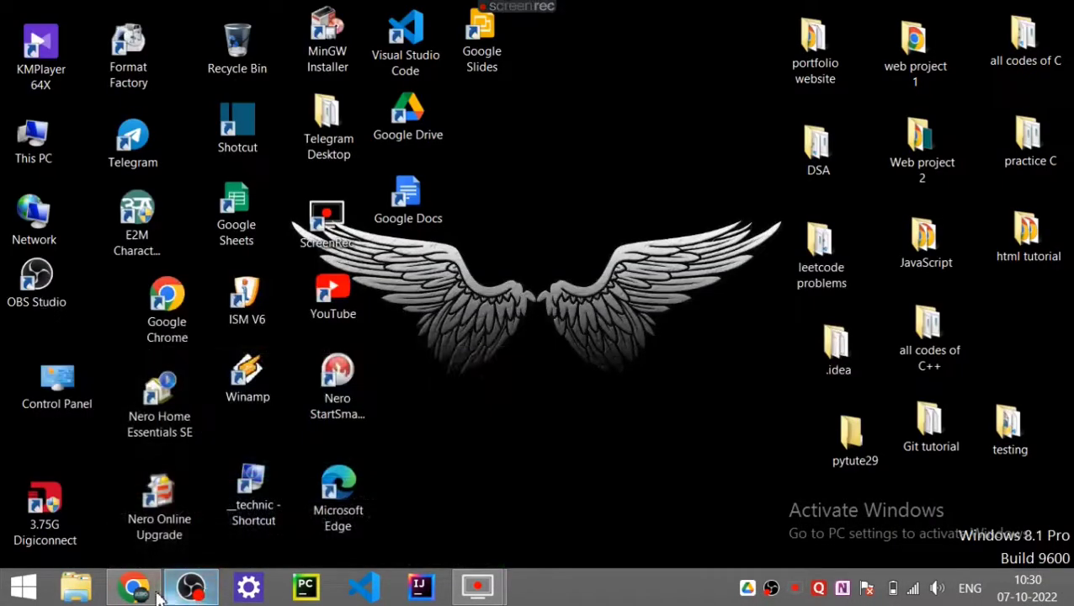
left_click(134, 587)
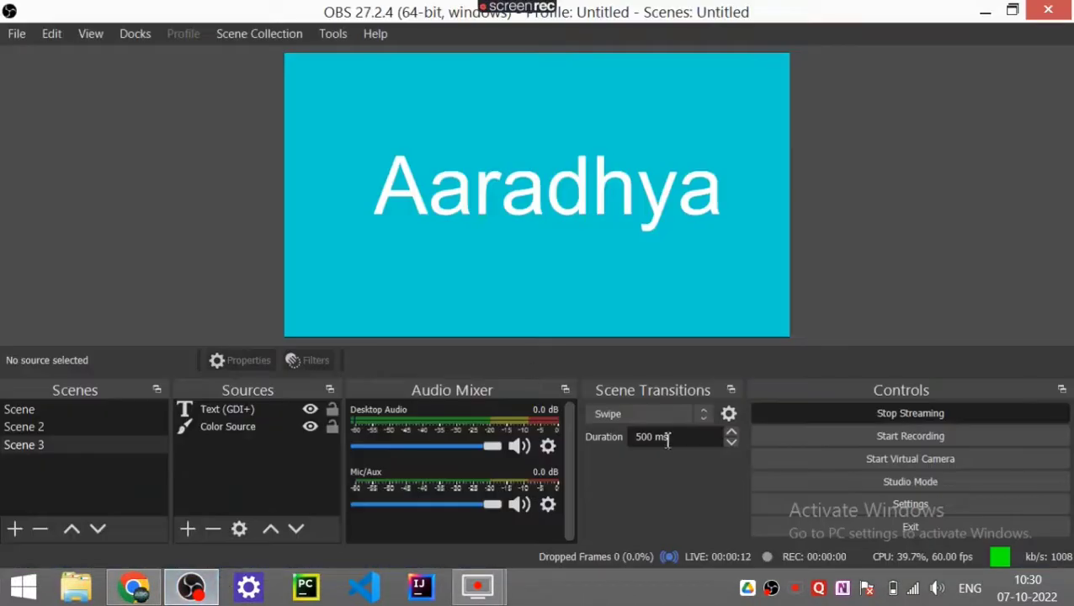
left_click(953, 415)
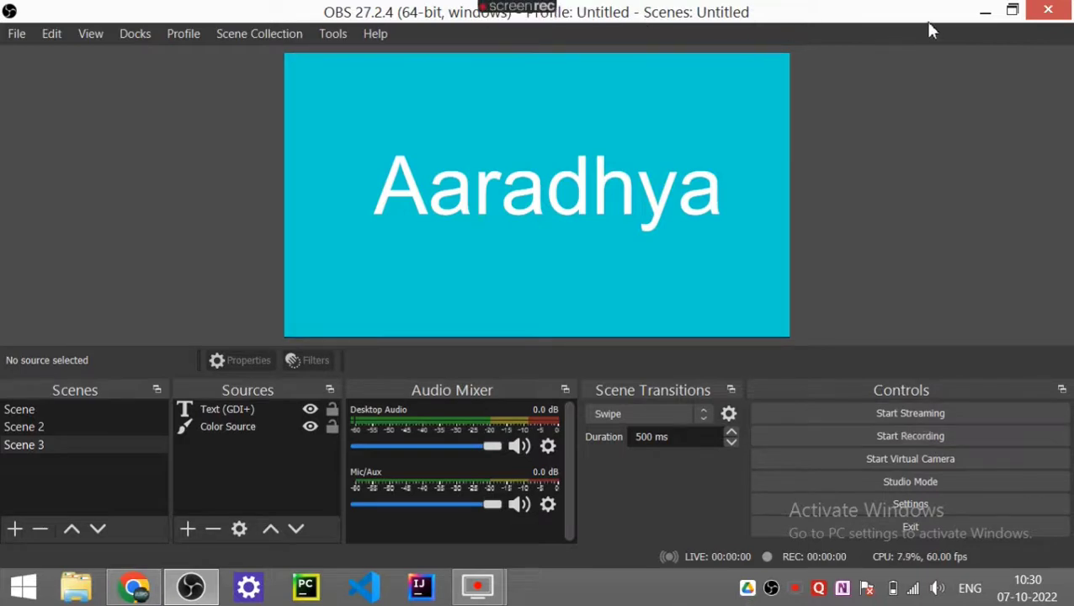
Show the OBS Studio welcome page in the Chrome browser, and switch back to OBS
left_click(986, 10)
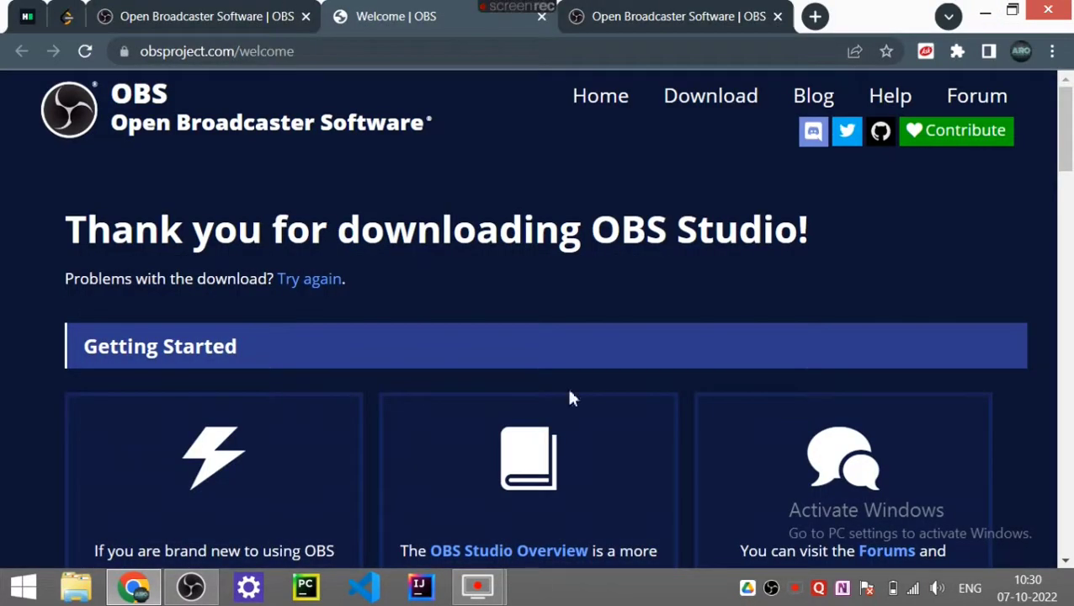
left_click(190, 586)
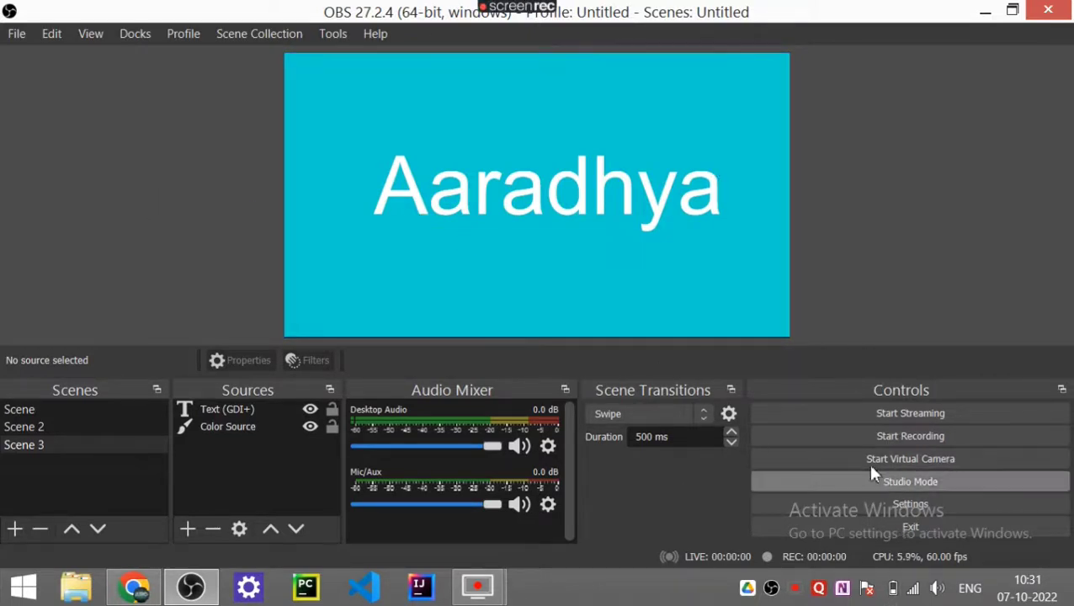
Select the first scene, and show the source types available for it without adding one
left_click(134, 409)
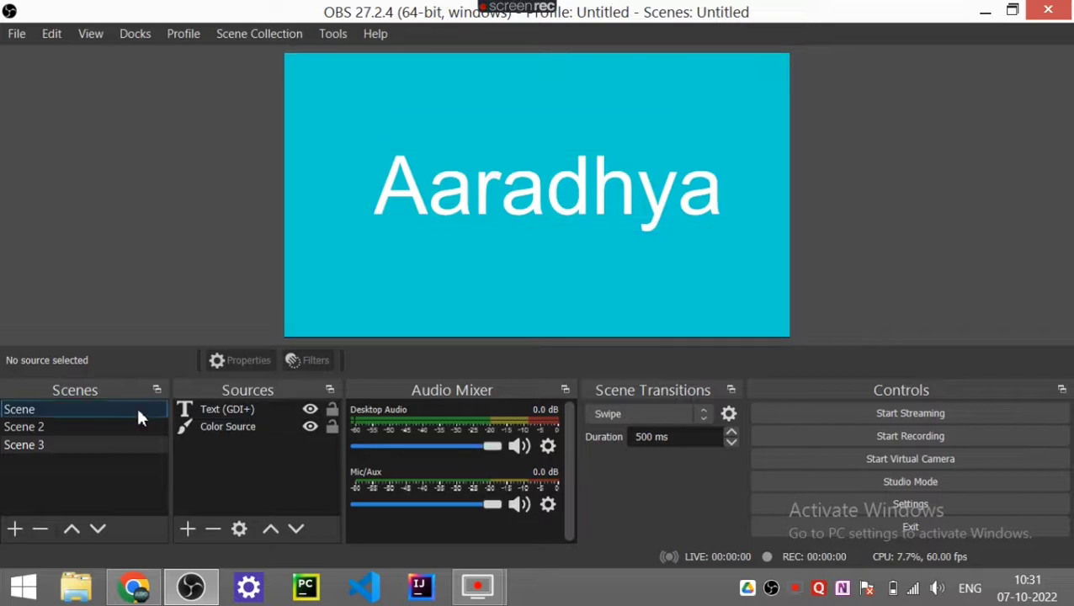
left_click(107, 430)
left_click(115, 409)
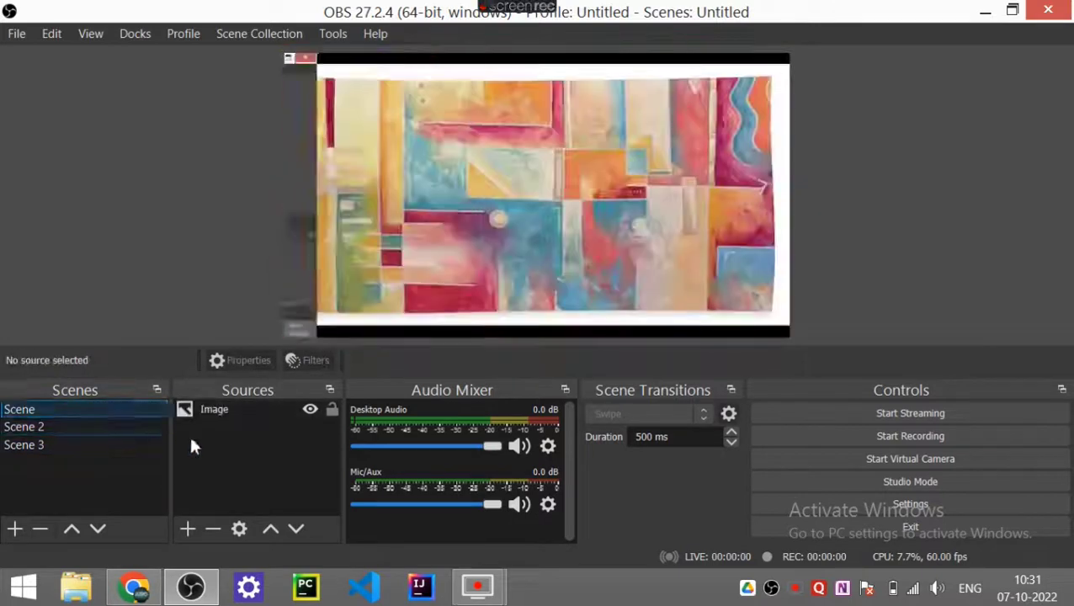
left_click(188, 529)
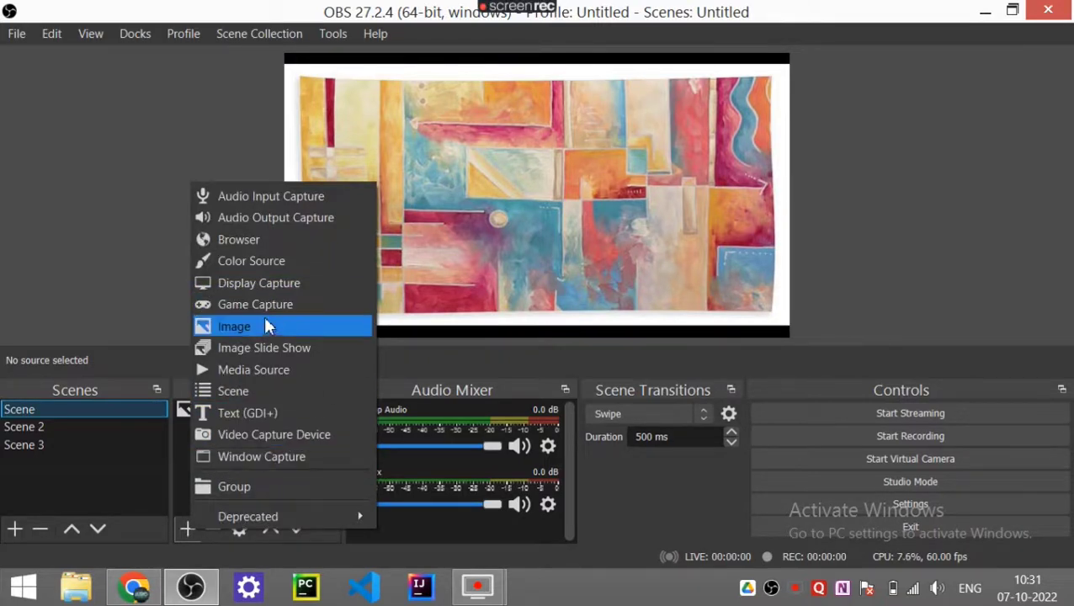
left_click(836, 224)
Cycle through Scene, Scene 2 and Scene 3 to preview the 500 ms Swipe transition, finishing on the first scene
left_click(26, 427)
left_click(50, 443)
left_click(71, 409)
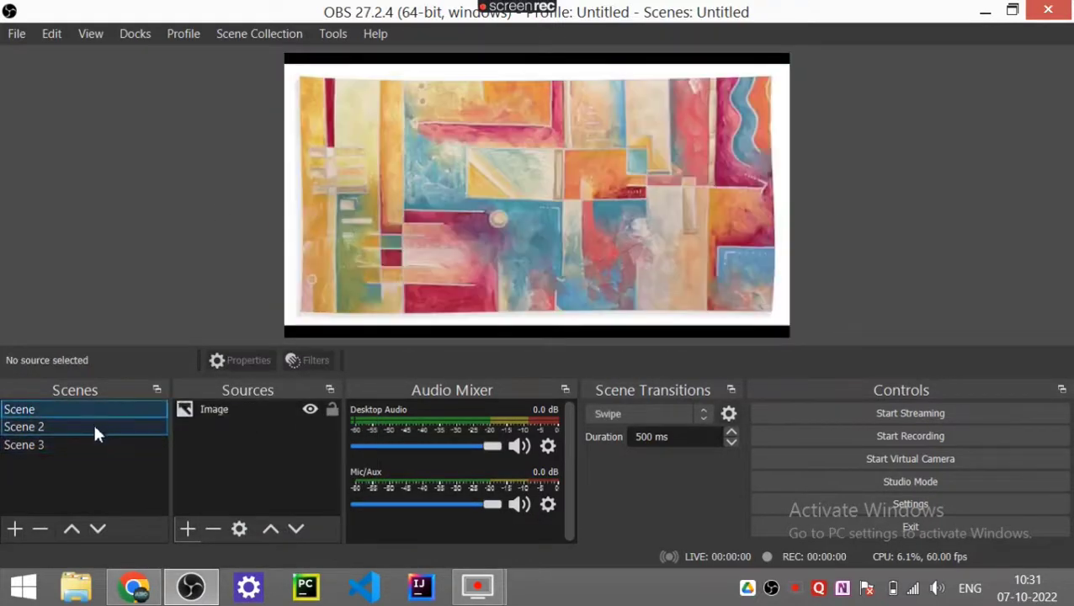
left_click(95, 428)
left_click(95, 445)
left_click(110, 410)
left_click(107, 428)
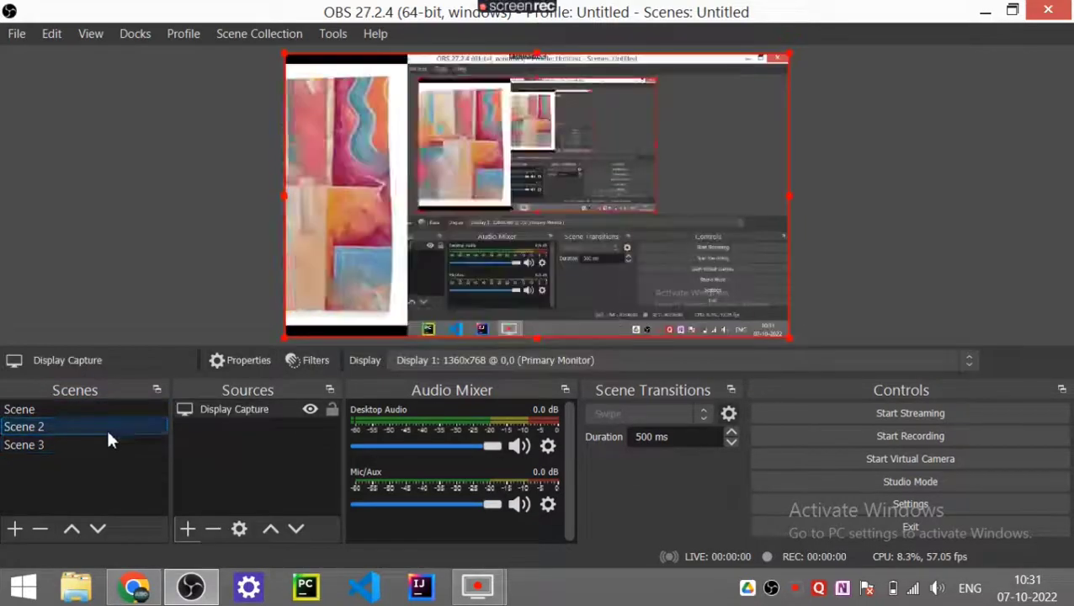
left_click(111, 409)
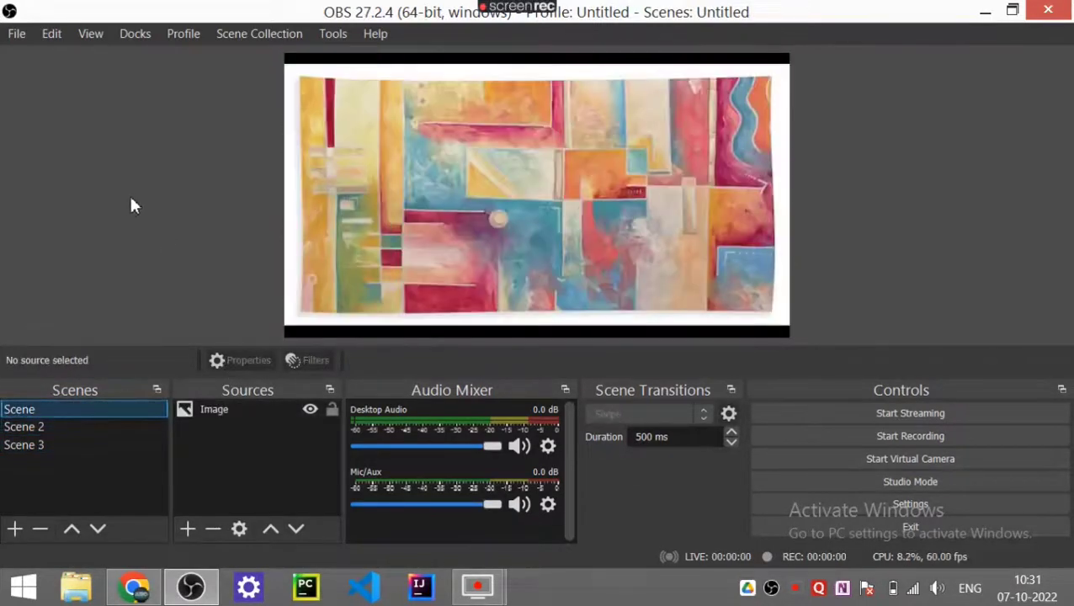